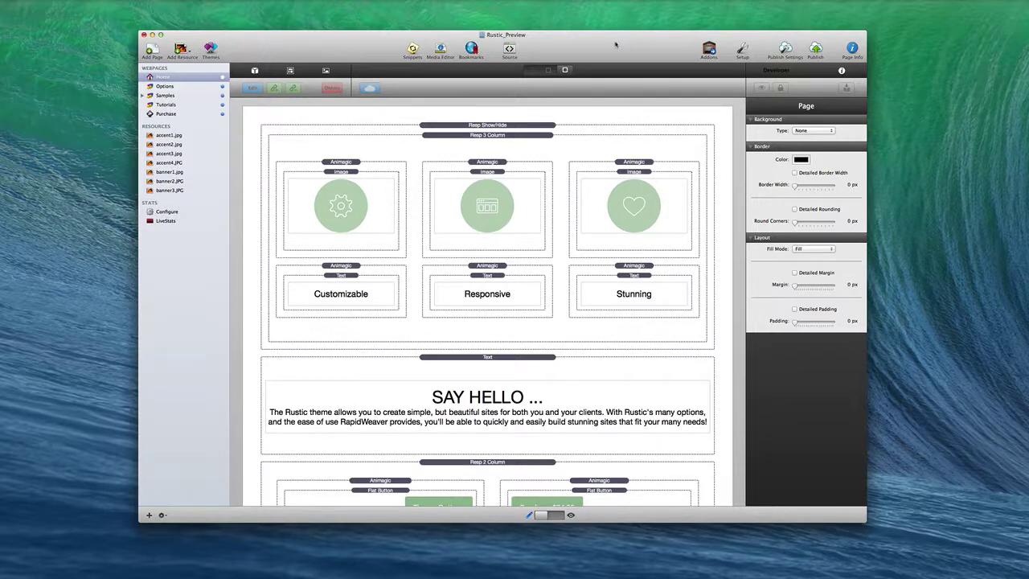
- Switch the Home page from Edit mode to a live preview of the Rustic theme
{"action": "key", "text": "super+r"}
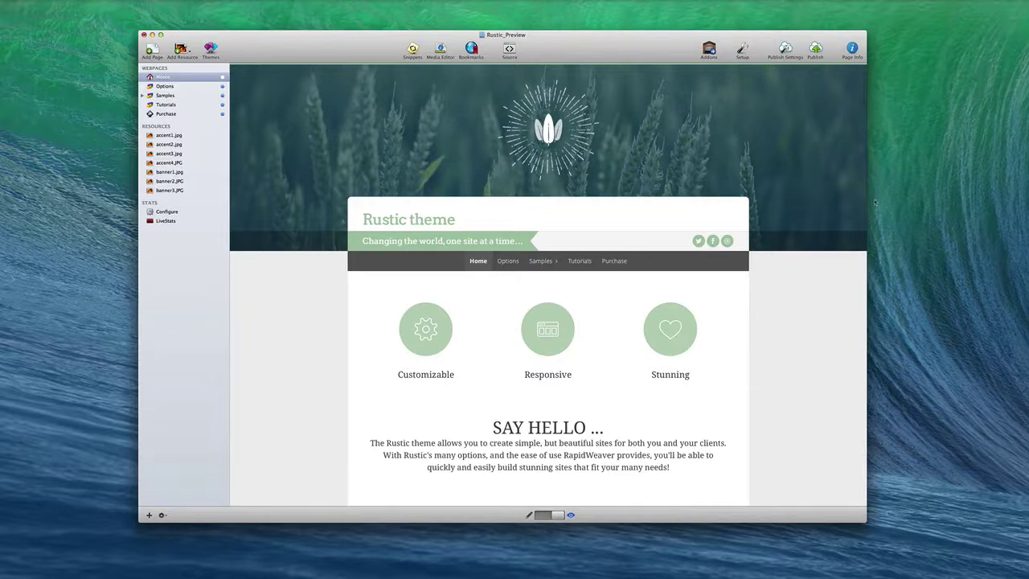
- Narrow the app window and show the Home page's Rustic Styles options in the Page Inspector
{"action": "left_click_drag", "start_coordinate": [866, 200], "coordinate": [823, 198]}
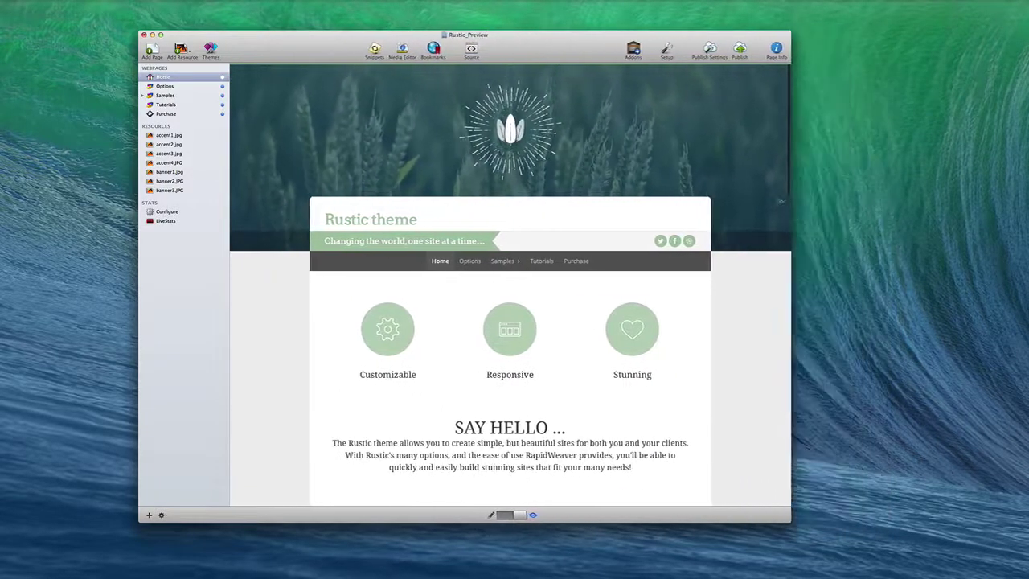
{"action": "left_click_drag", "start_coordinate": [823, 198], "coordinate": [723, 199]}
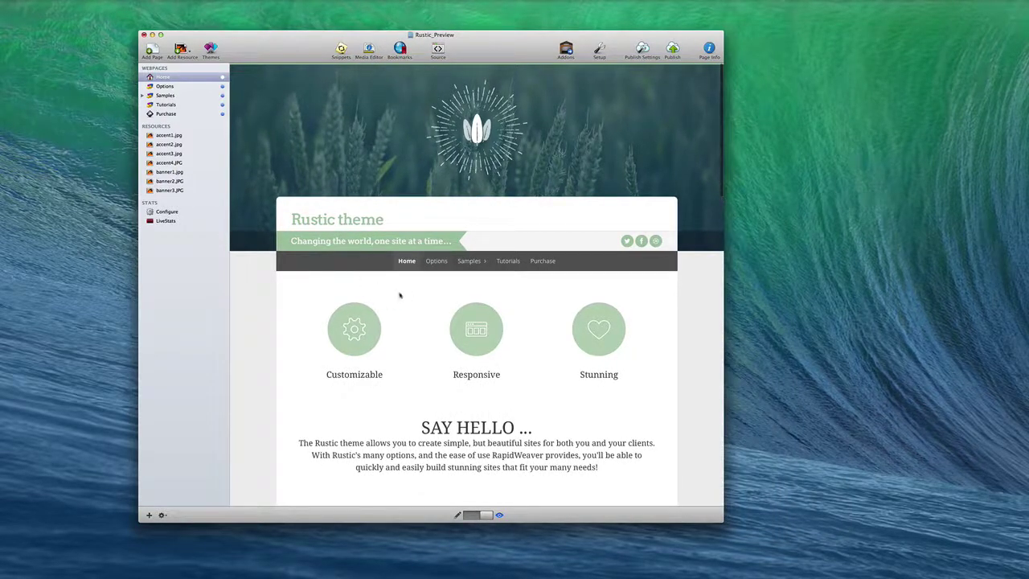
{"action": "left_click", "coordinate": [714, 51]}
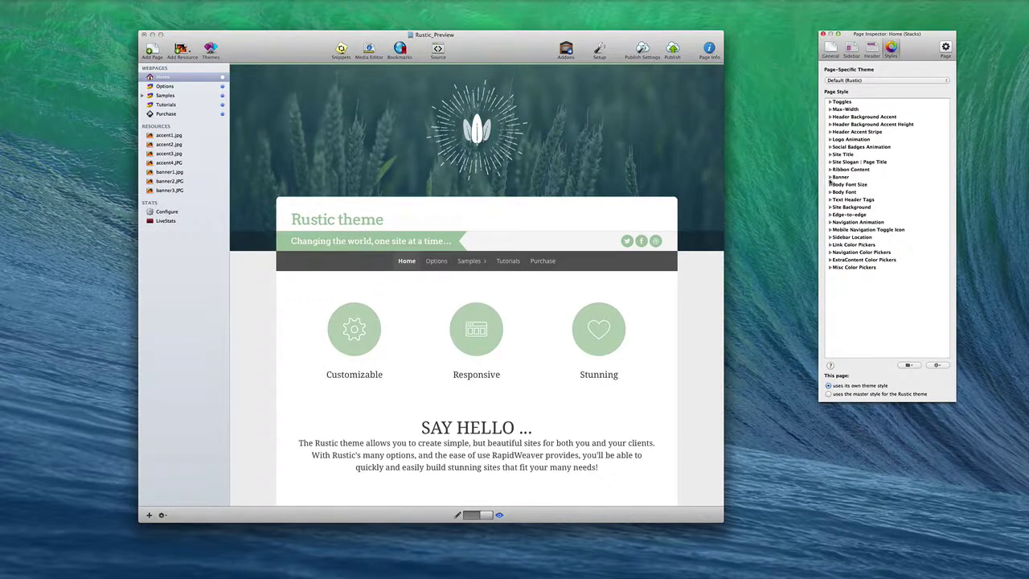
- Set the Home page banner to Stock Banner 1, the hiker image, and check the reflow
{"action": "left_click_drag", "start_coordinate": [723, 158], "coordinate": [799, 156]}
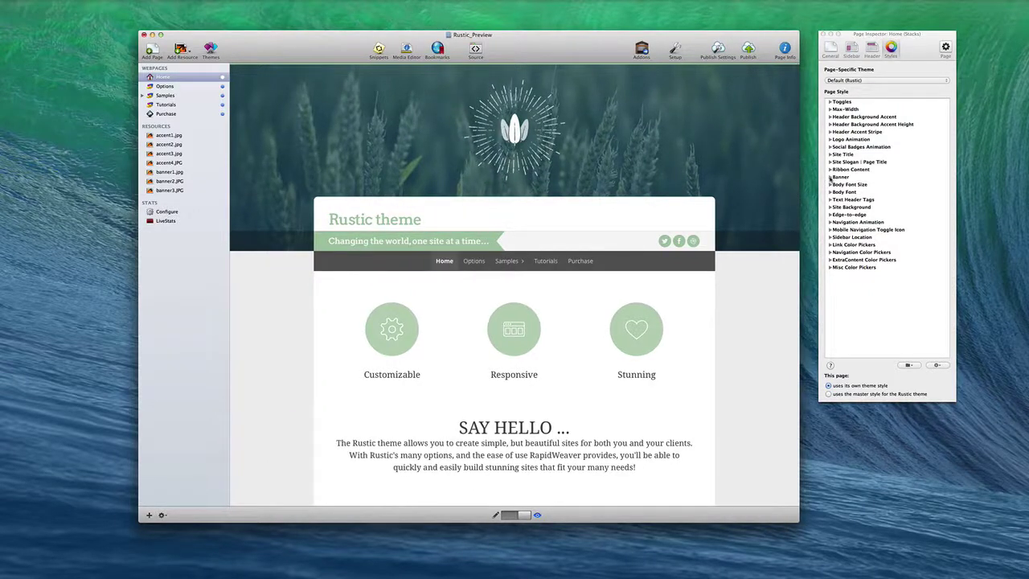
{"action": "left_click", "coordinate": [829, 177]}
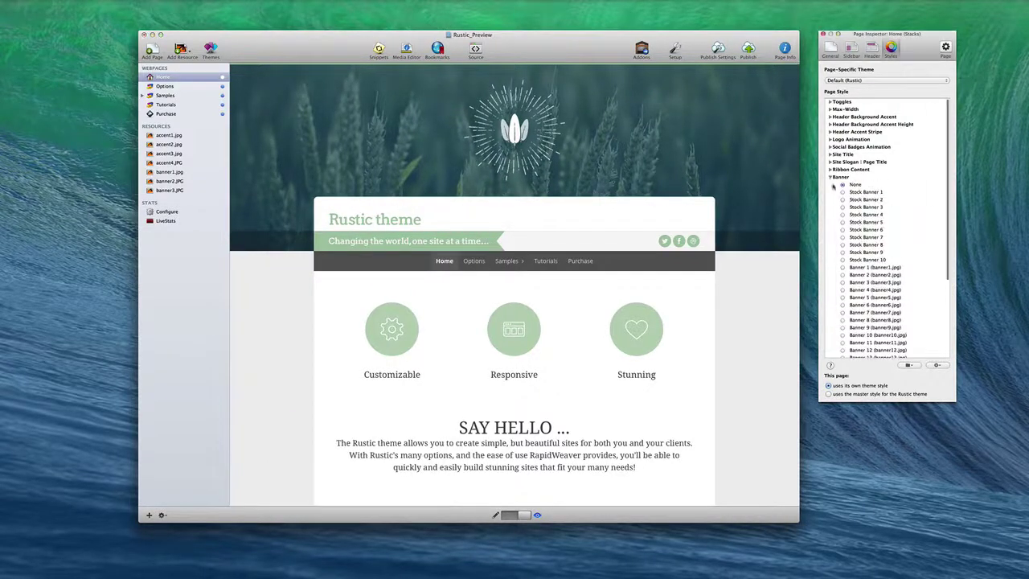
{"action": "left_click", "coordinate": [843, 193]}
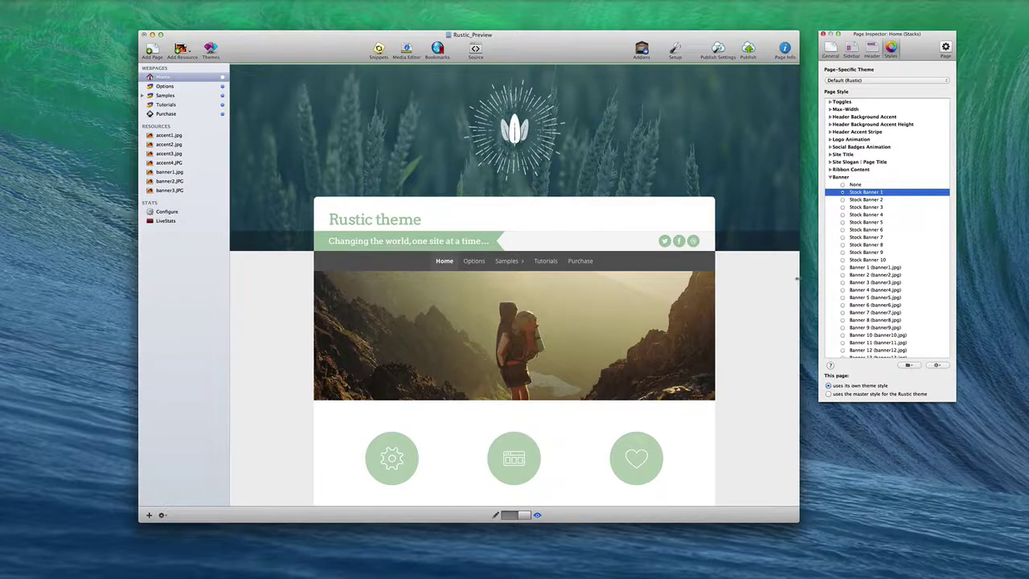
{"action": "mouse_move", "coordinate": [797, 280]}
{"action": "left_mouse_down"}
{"action": "mouse_move", "coordinate": [591, 280]}
{"action": "mouse_move", "coordinate": [802, 277]}
{"action": "left_mouse_up"}
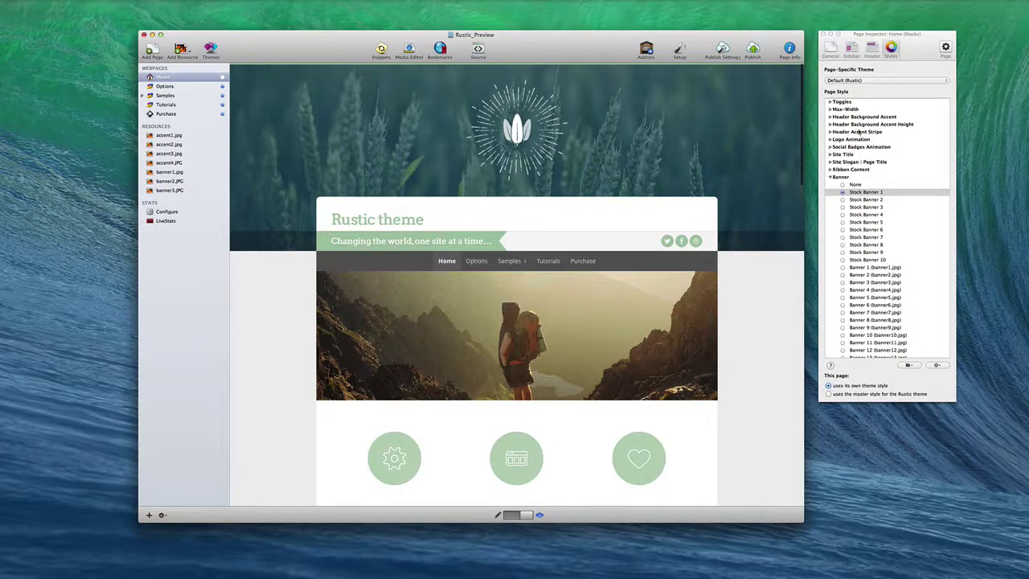
- Try Stock Header Backgrounds 2 and 3, keep 4 (bicycle scene), then fold both groups
{"action": "left_click", "coordinate": [830, 116]}
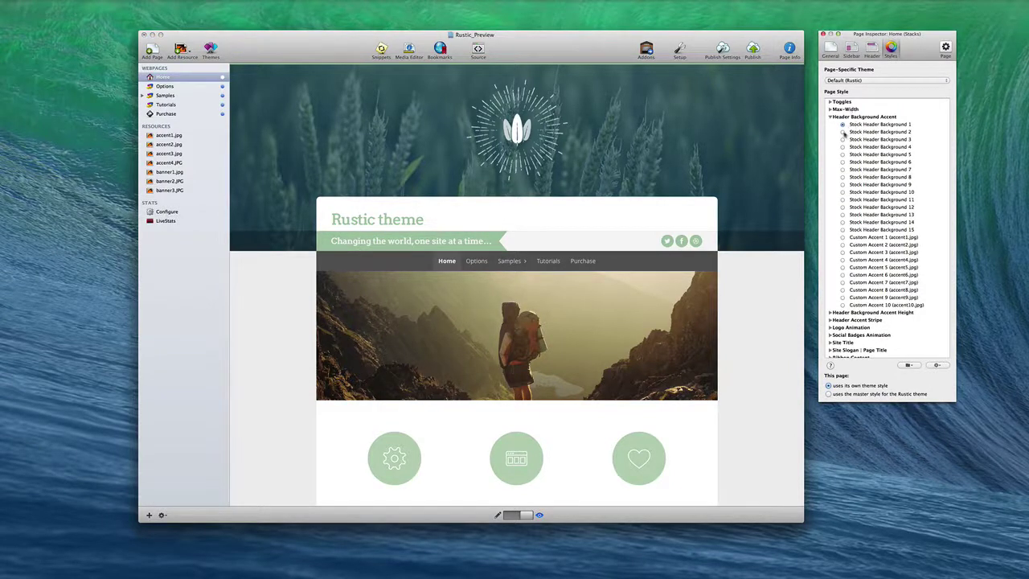
{"action": "left_click", "coordinate": [842, 132]}
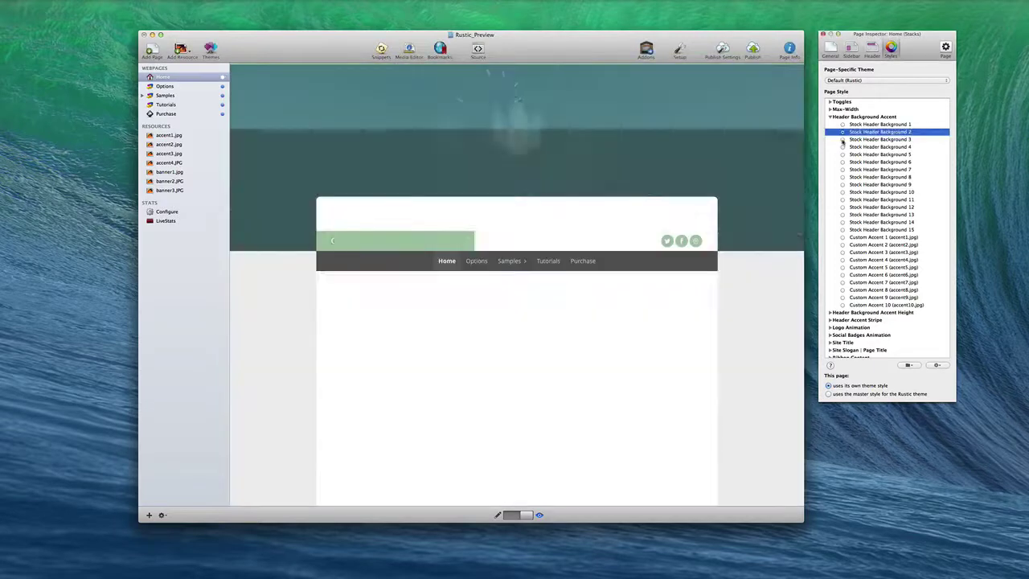
{"action": "left_click", "coordinate": [842, 139]}
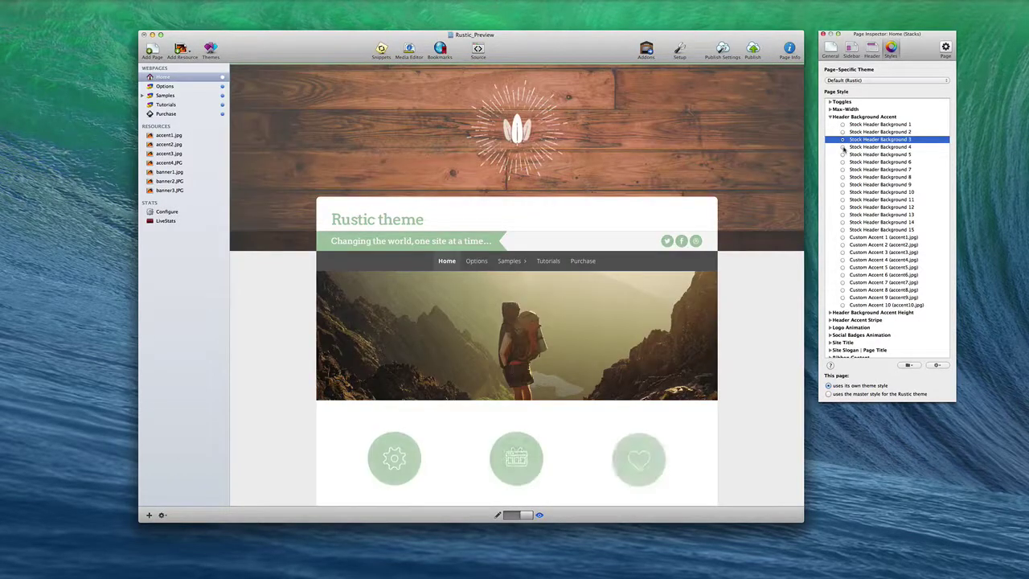
{"action": "left_click", "coordinate": [842, 148]}
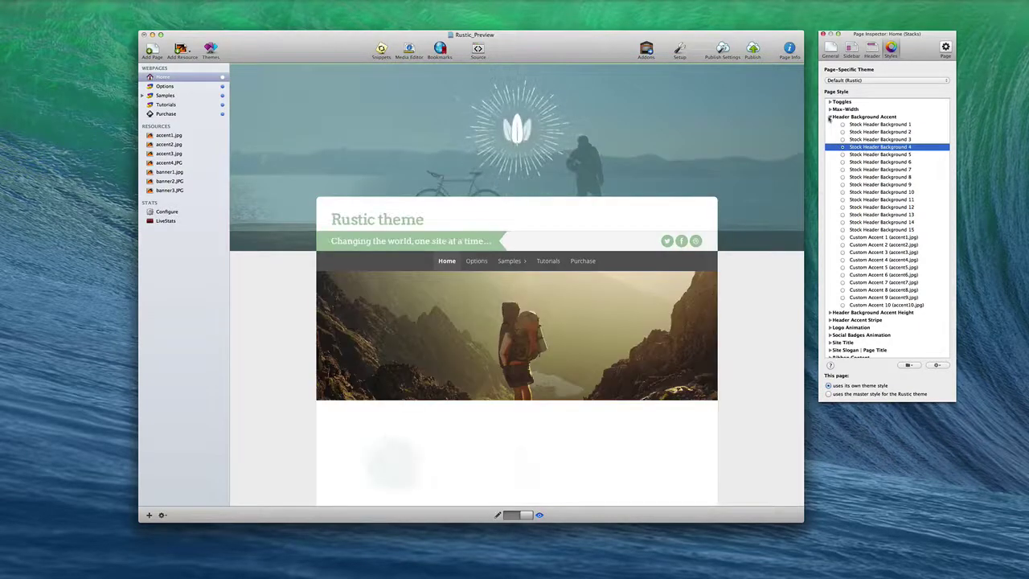
{"action": "left_click", "coordinate": [830, 117]}
{"action": "left_click", "coordinate": [830, 176]}
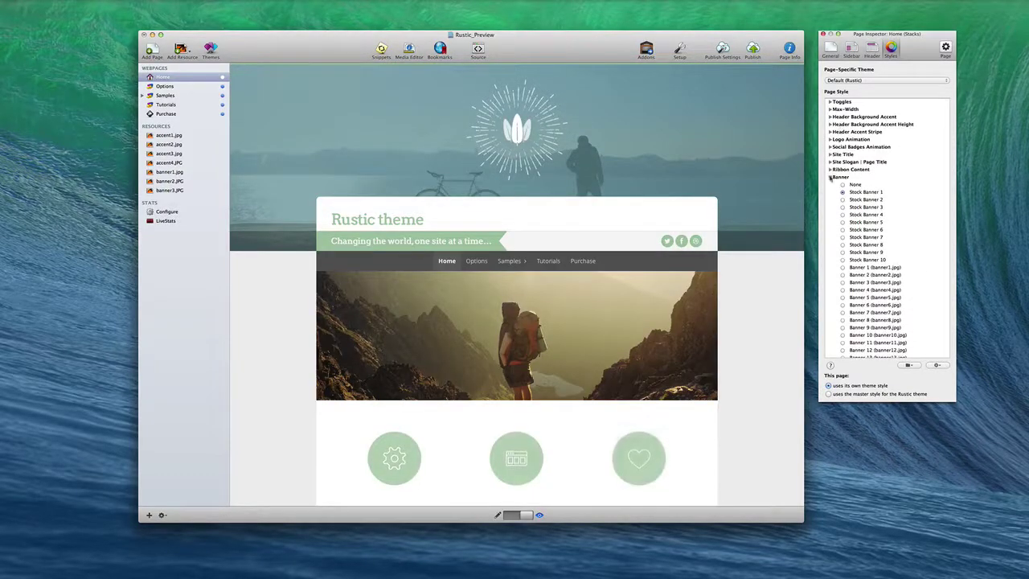
{"action": "left_click", "coordinate": [831, 177]}
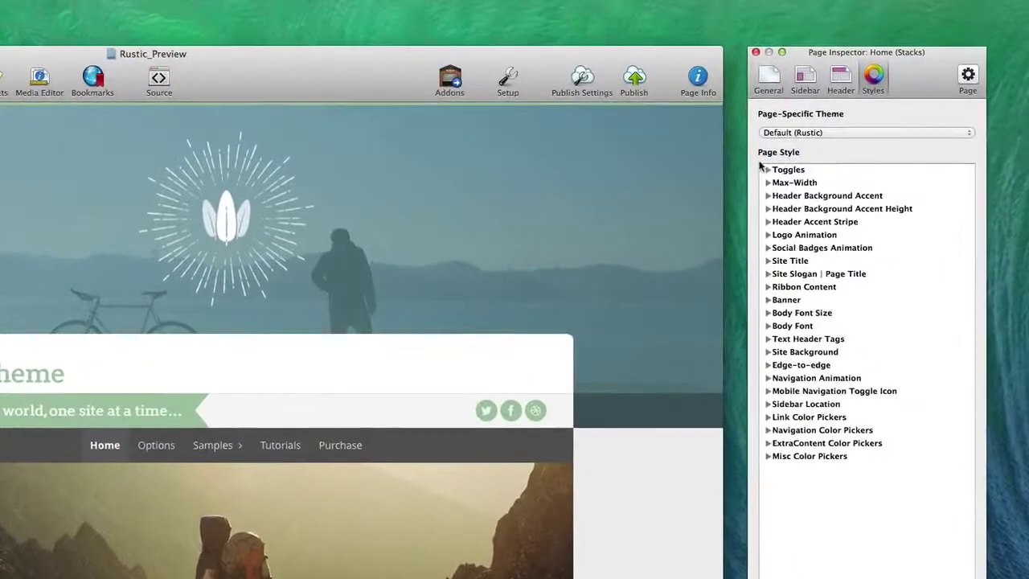
- Try Page Title as the ribbon content, revert to Slogan, and show the General settings
{"action": "left_click", "coordinate": [768, 170]}
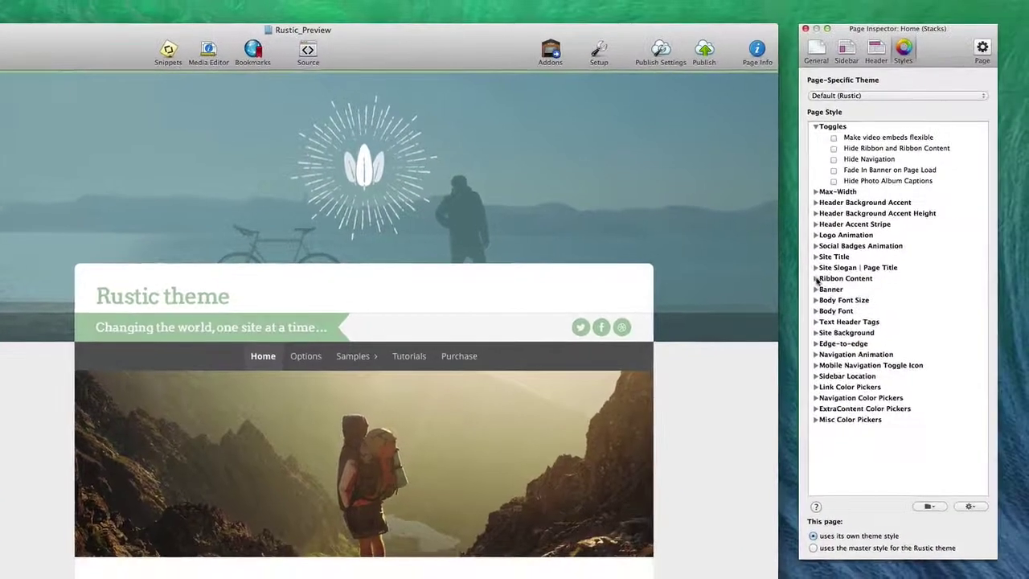
{"action": "left_click", "coordinate": [817, 279]}
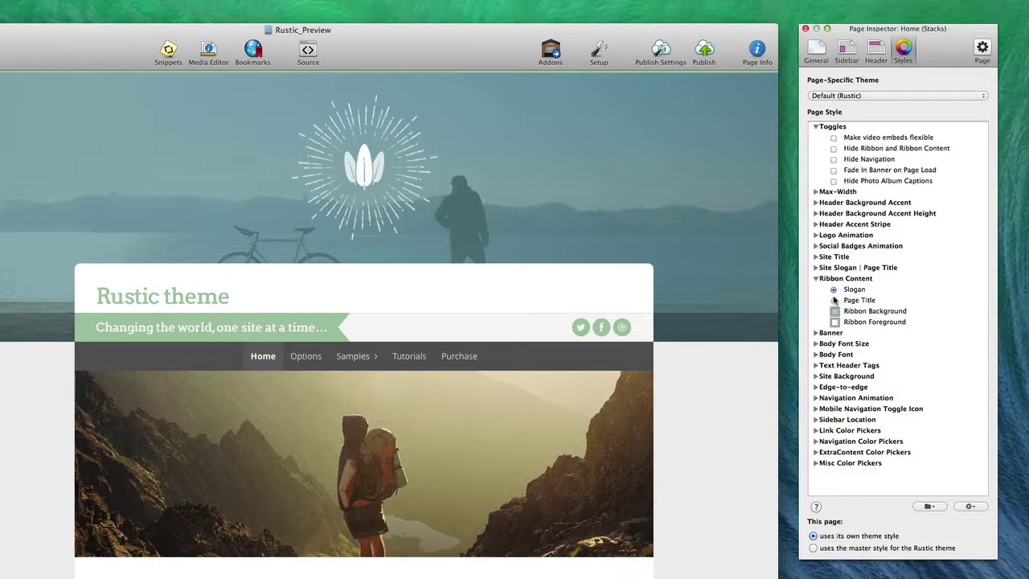
{"action": "left_click", "coordinate": [834, 300]}
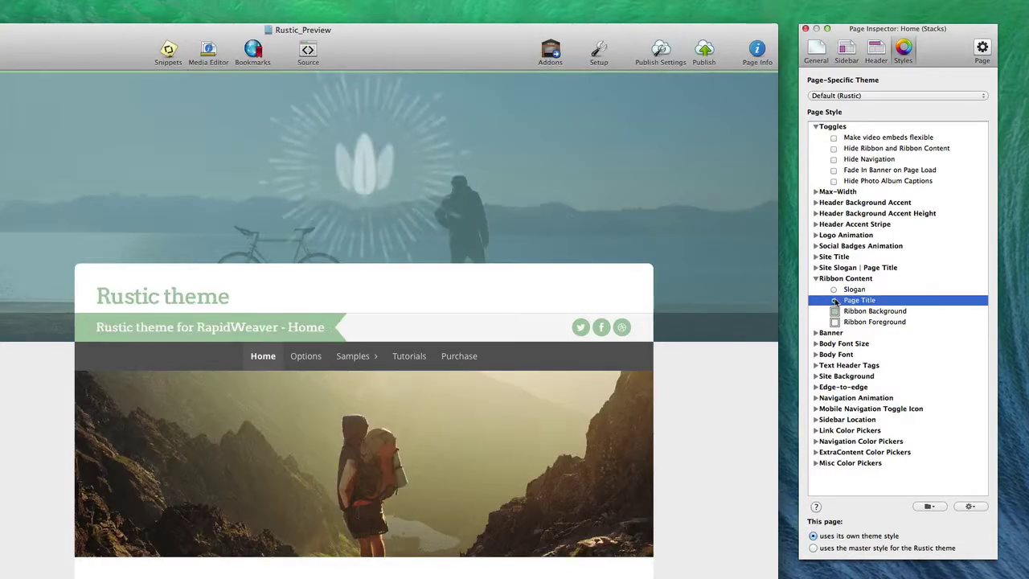
{"action": "left_click", "coordinate": [835, 289]}
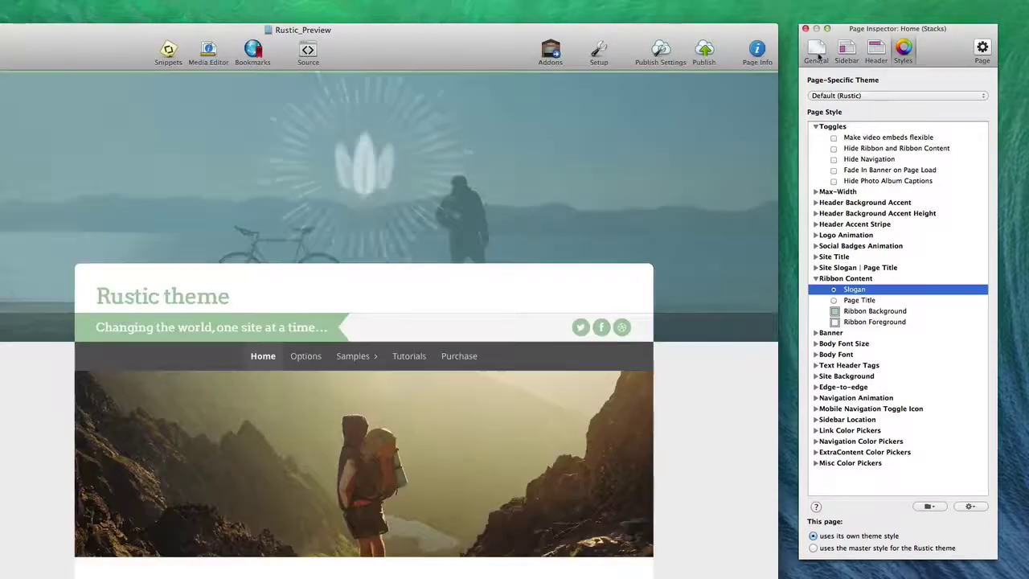
{"action": "left_click", "coordinate": [817, 51]}
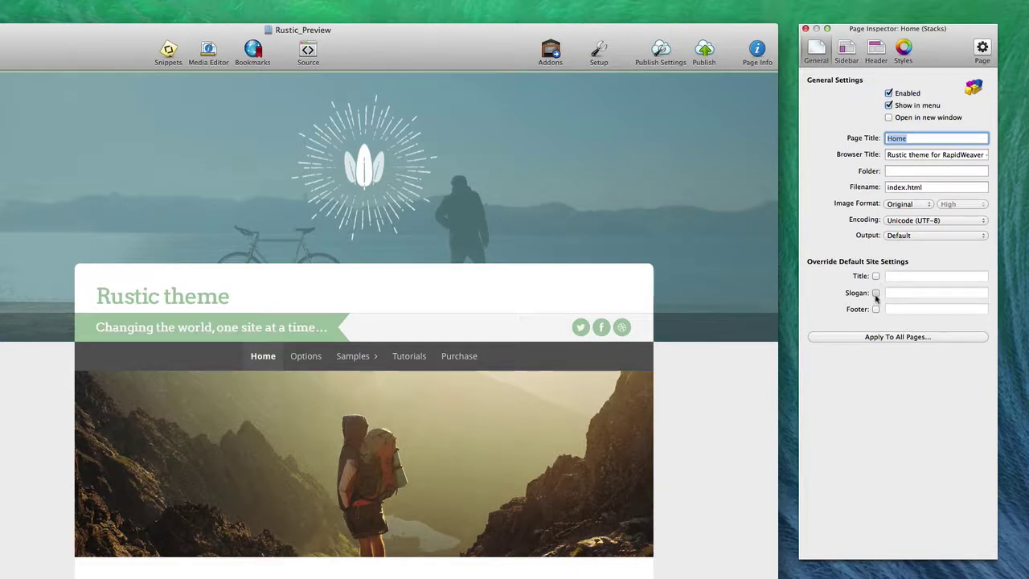
- Override the page slogan with 'This is a new slogan for this page', then remove the override
{"action": "left_click", "coordinate": [876, 294]}
{"action": "left_click", "coordinate": [897, 293]}
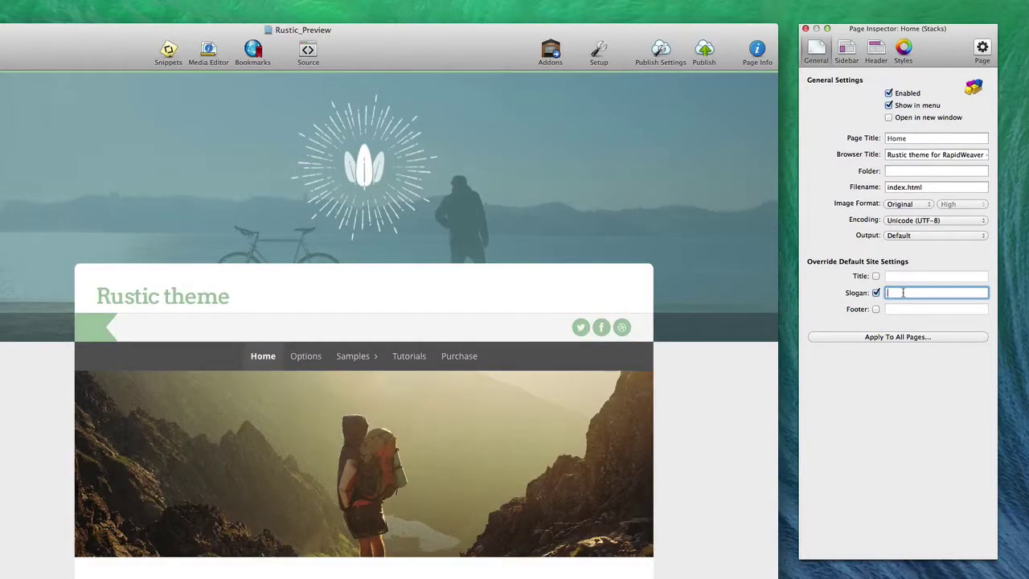
{"action": "type", "text": "This is a n"}
{"action": "type", "text": "ew slogan for this"}
{"action": "type", "text": " page"}
{"action": "key", "text": "Return"}
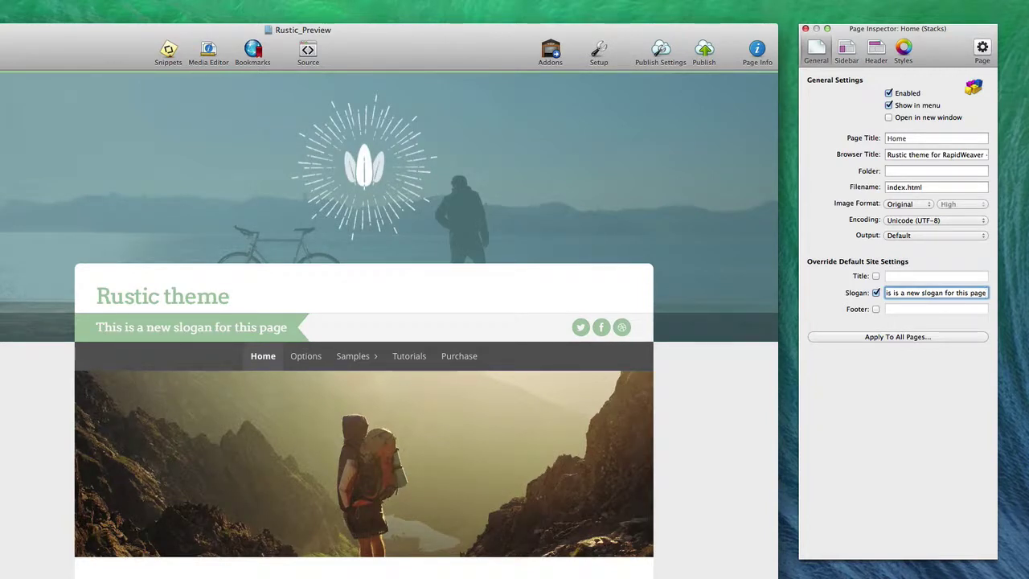
{"action": "left_click", "coordinate": [876, 293]}
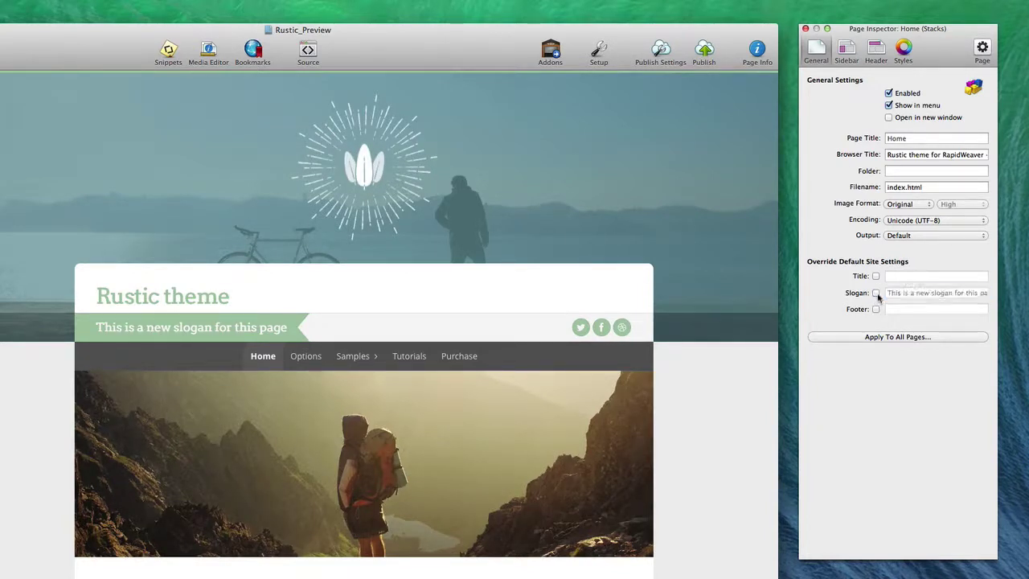
{"action": "left_click", "coordinate": [903, 49]}
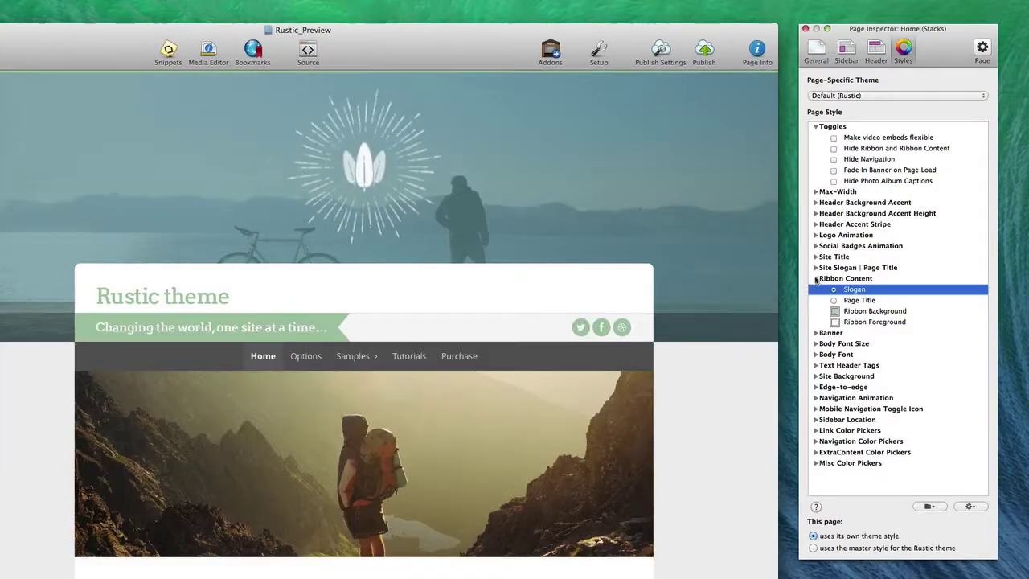
- Uncheck Hide Ribbon to restore the slogan ribbon, leaving Fade In Banner on Page Load off
{"action": "left_click", "coordinate": [816, 278]}
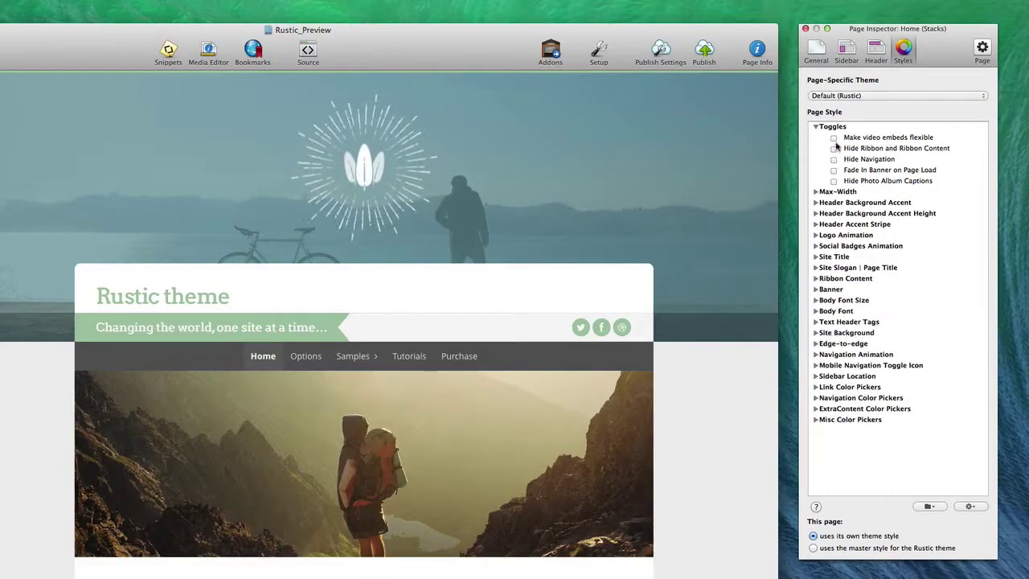
{"action": "left_click", "coordinate": [833, 148]}
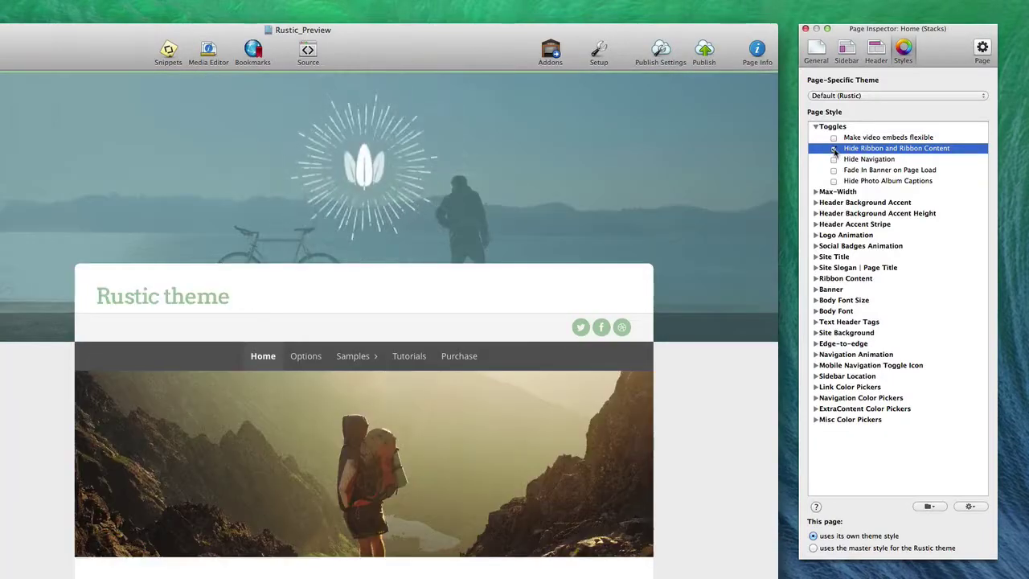
{"action": "left_click", "coordinate": [834, 148]}
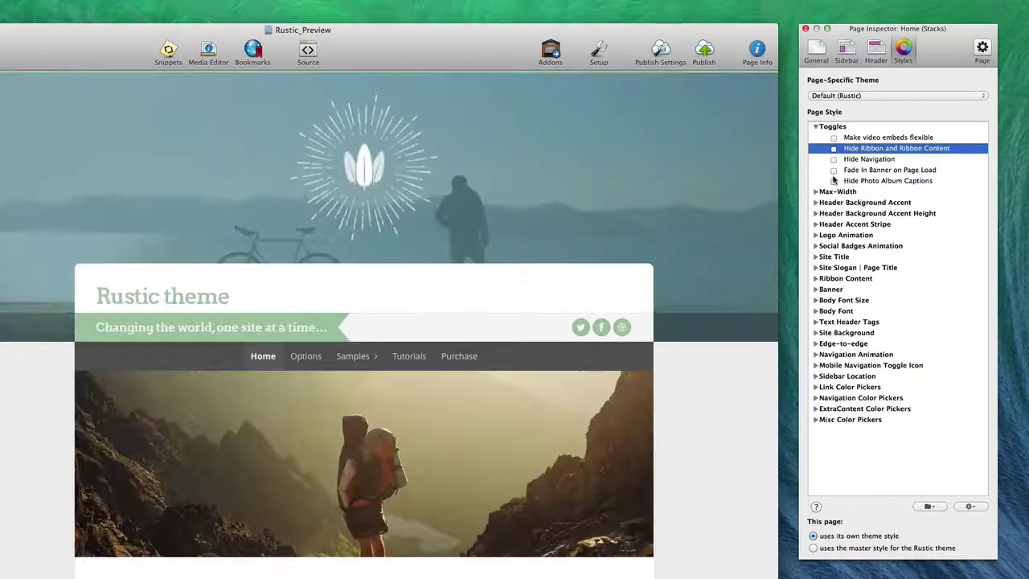
{"action": "left_click", "coordinate": [834, 171]}
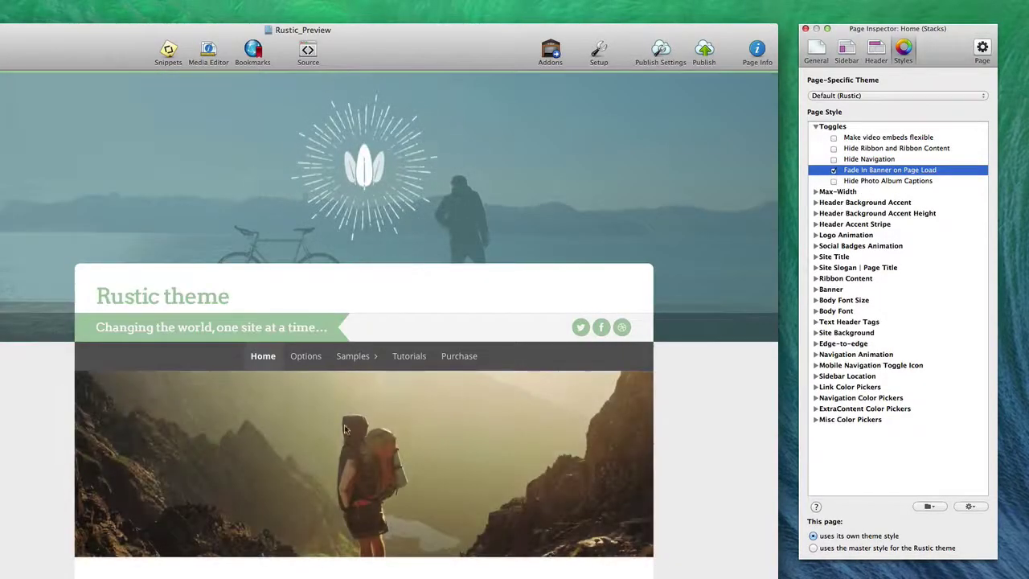
{"action": "left_click", "coordinate": [834, 171]}
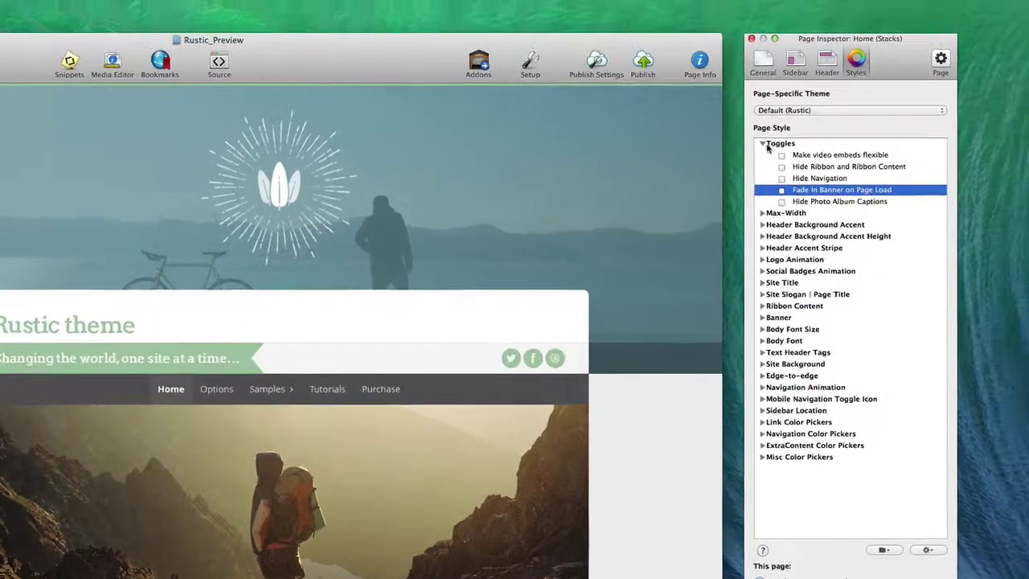
{"action": "left_click", "coordinate": [817, 127]}
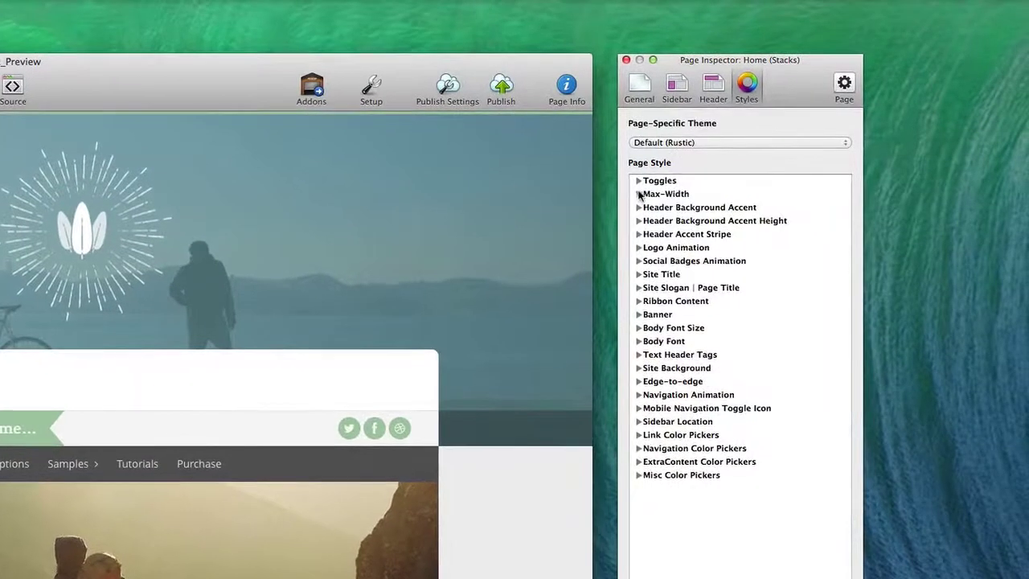
- Set the Header Accent Stripe colour to White after briefly checking the Max-Width options
{"action": "left_click", "coordinate": [640, 195]}
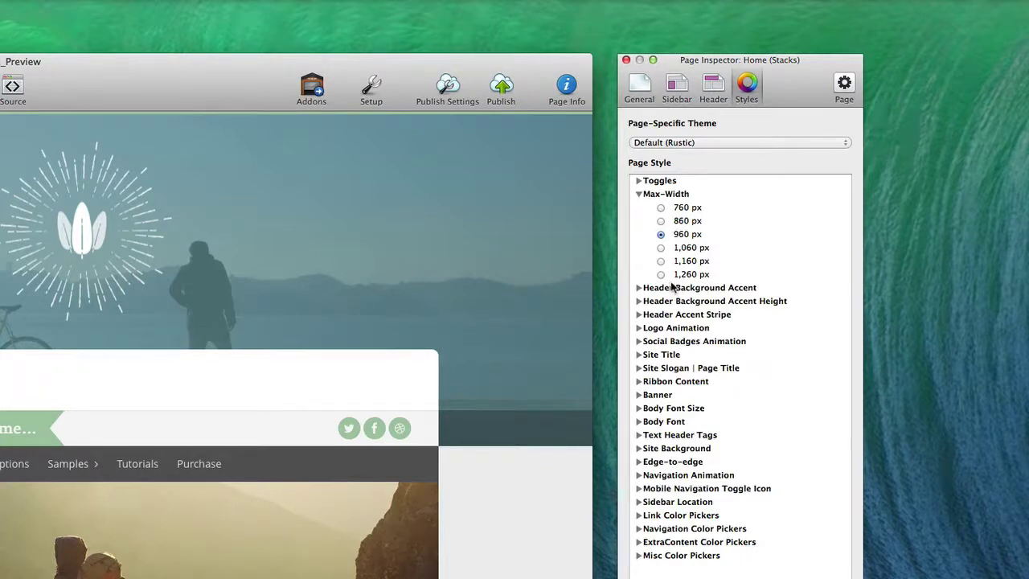
{"action": "left_click", "coordinate": [639, 195]}
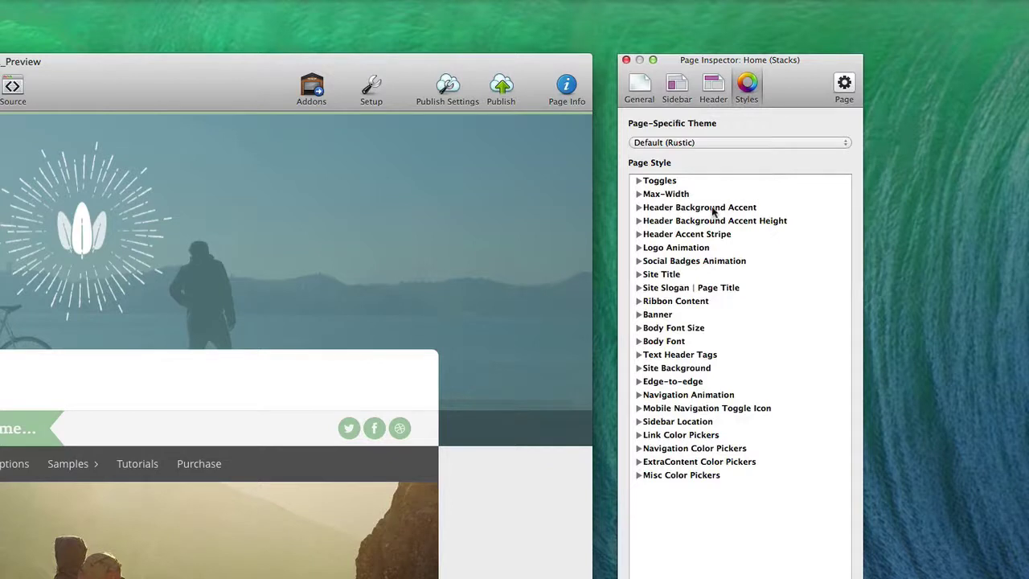
{"action": "left_click", "coordinate": [639, 234]}
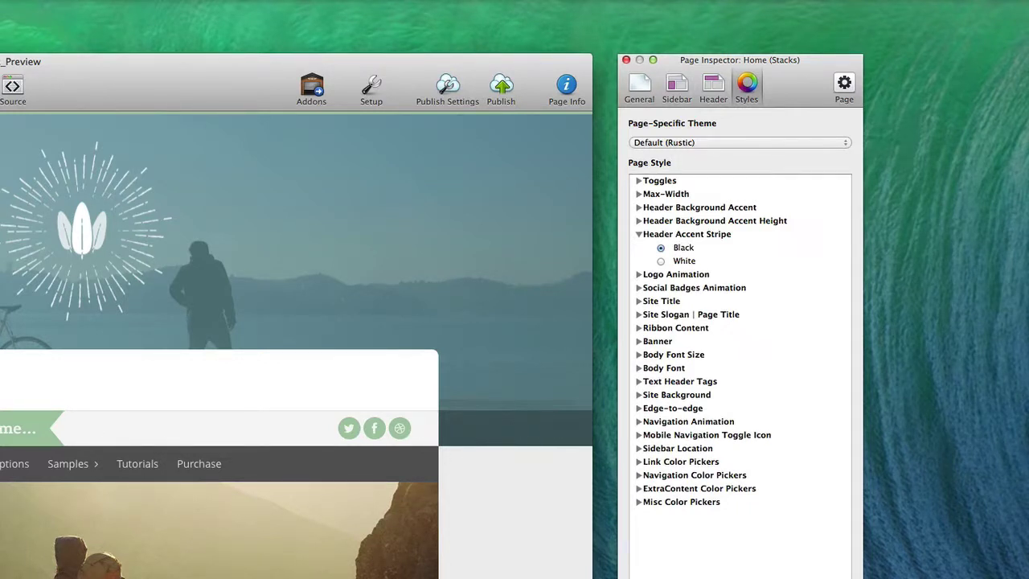
{"action": "left_click", "coordinate": [661, 262]}
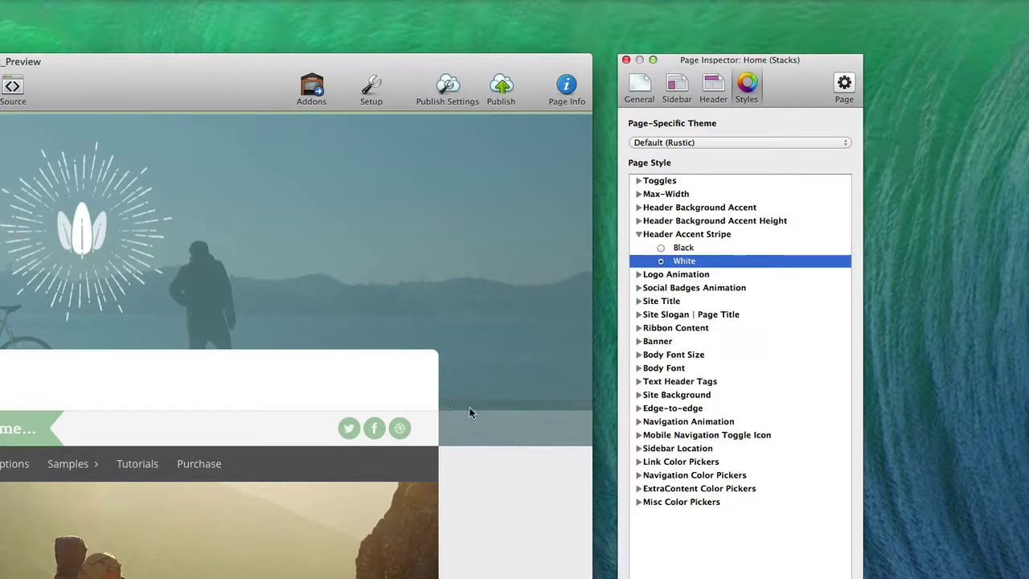
{"action": "left_click", "coordinate": [639, 234]}
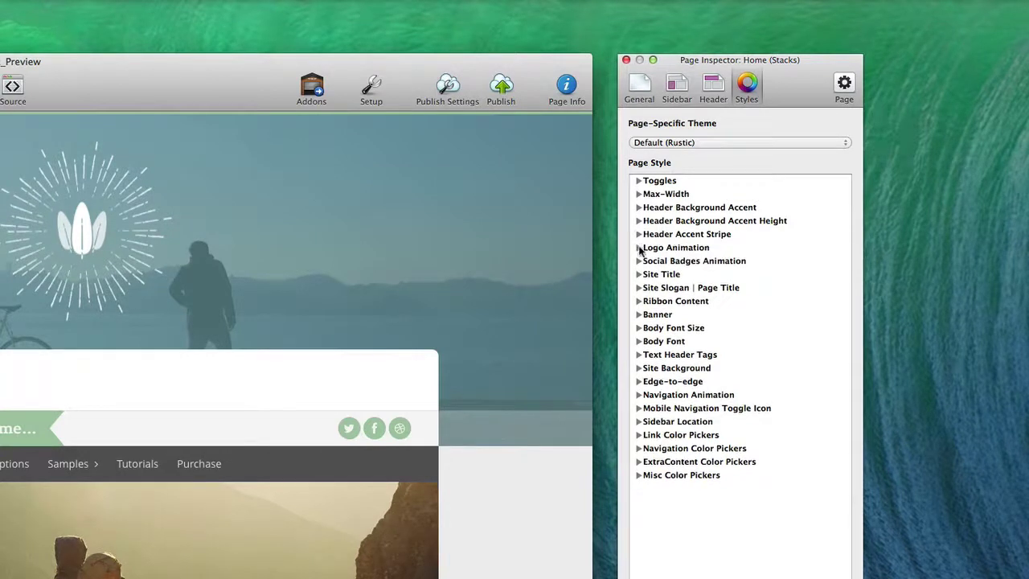
{"action": "left_click", "coordinate": [639, 248]}
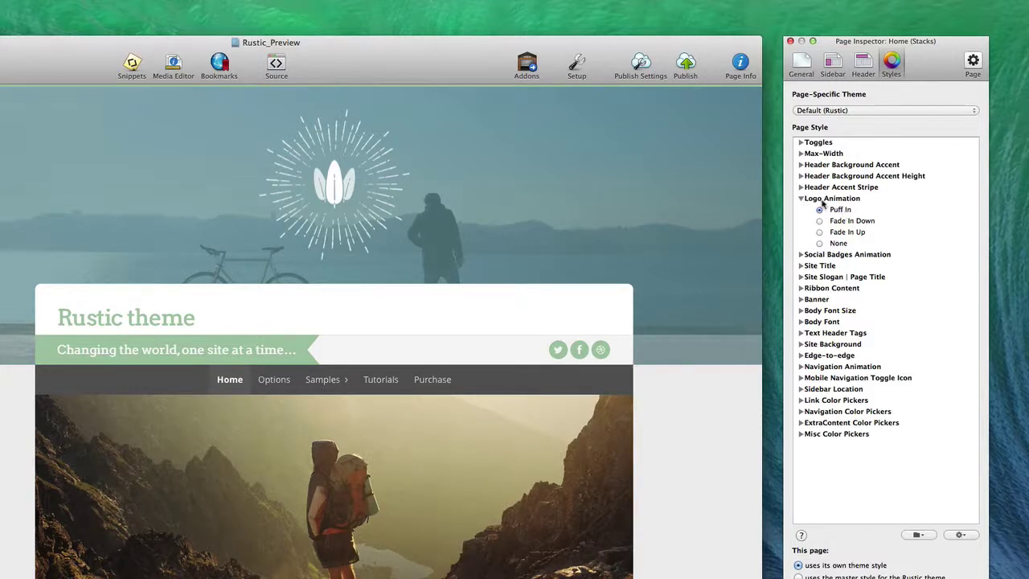
- Try Fade In Down and Fade In Up logo animations, then set Logo Animation to None
{"action": "left_click", "coordinate": [819, 221]}
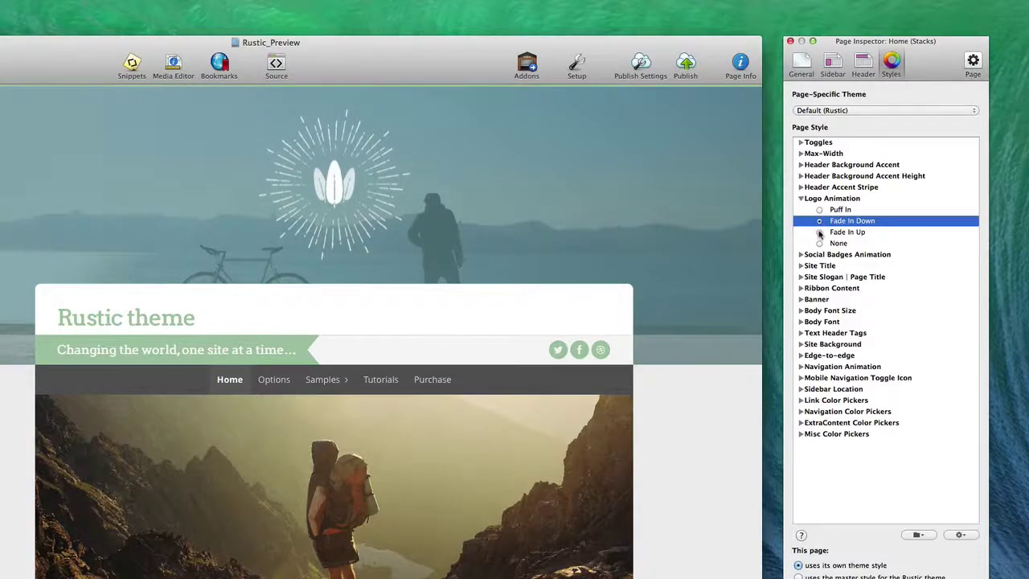
{"action": "left_click", "coordinate": [820, 233]}
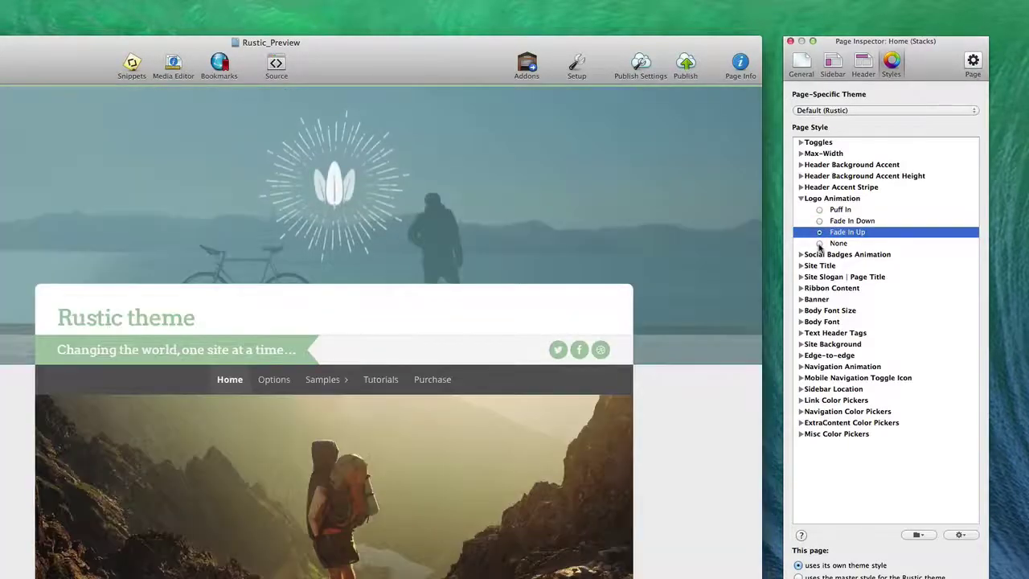
{"action": "left_click", "coordinate": [820, 243]}
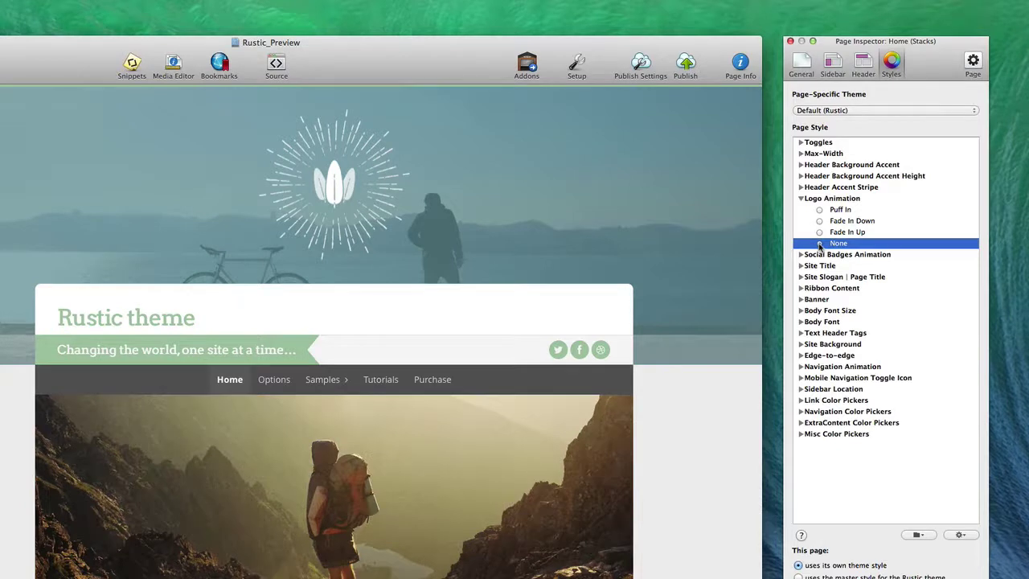
{"action": "left_click", "coordinate": [801, 197]}
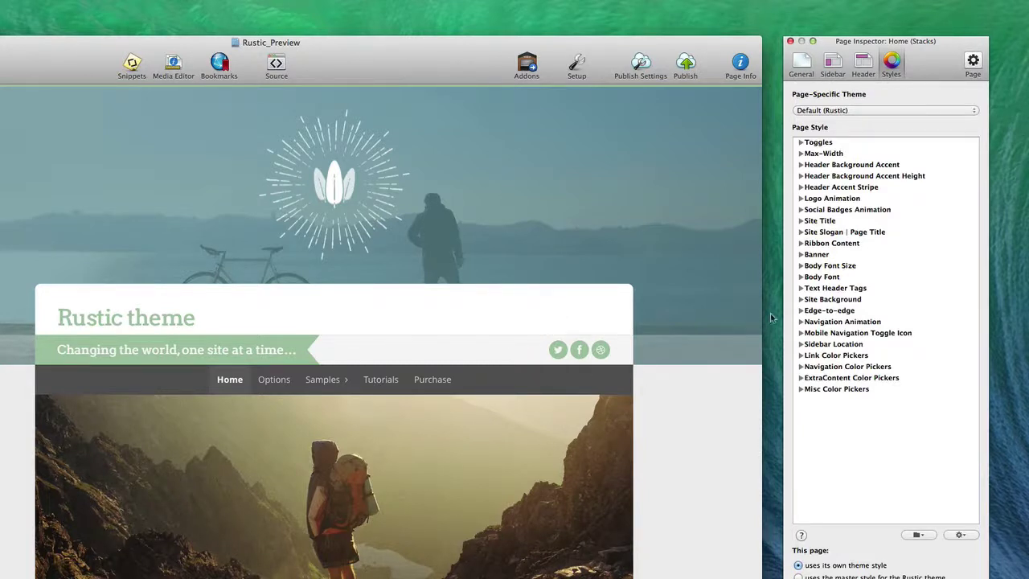
{"action": "left_click", "coordinate": [801, 209]}
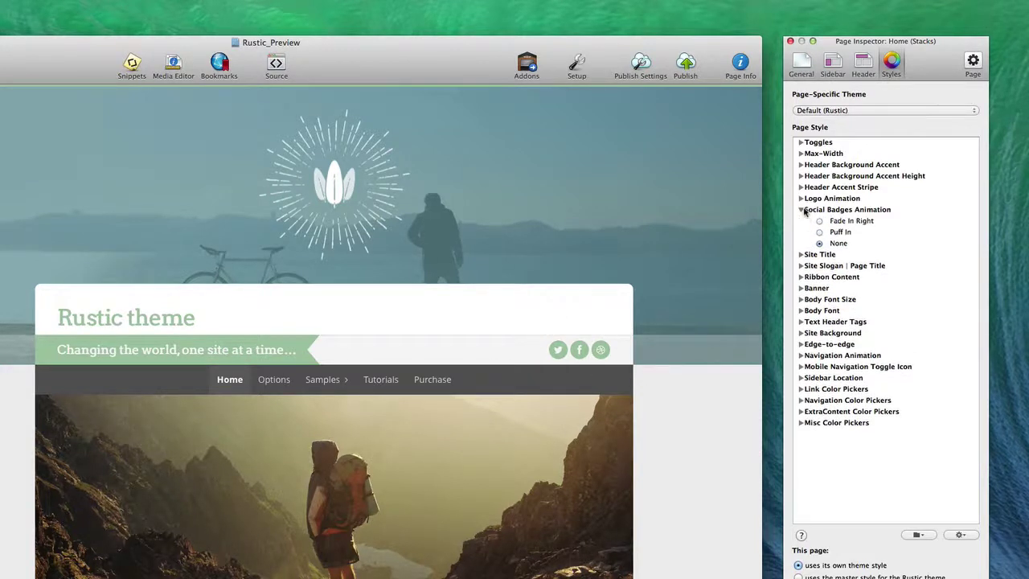
{"action": "left_click", "coordinate": [821, 221]}
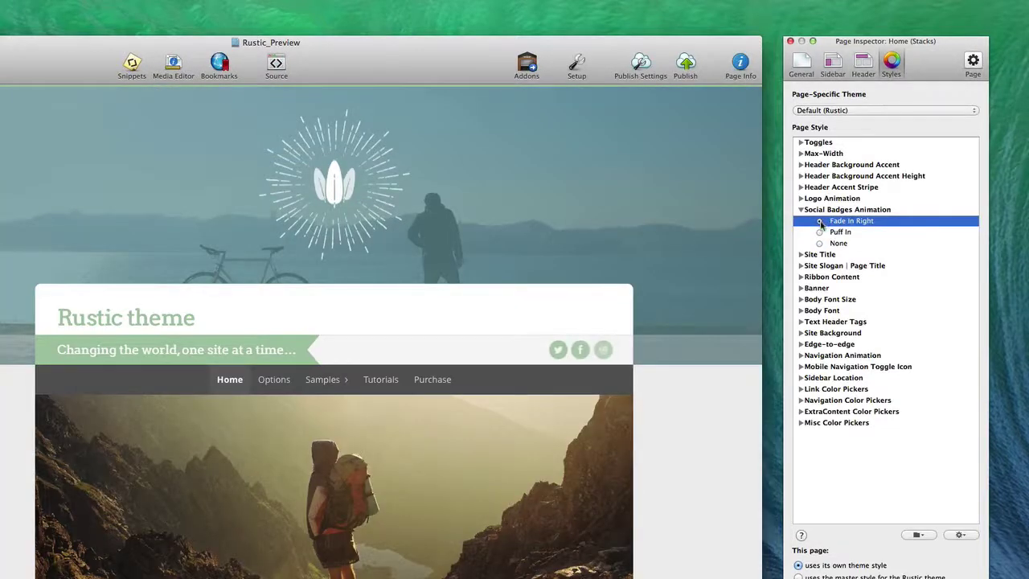
{"action": "left_click", "coordinate": [820, 232]}
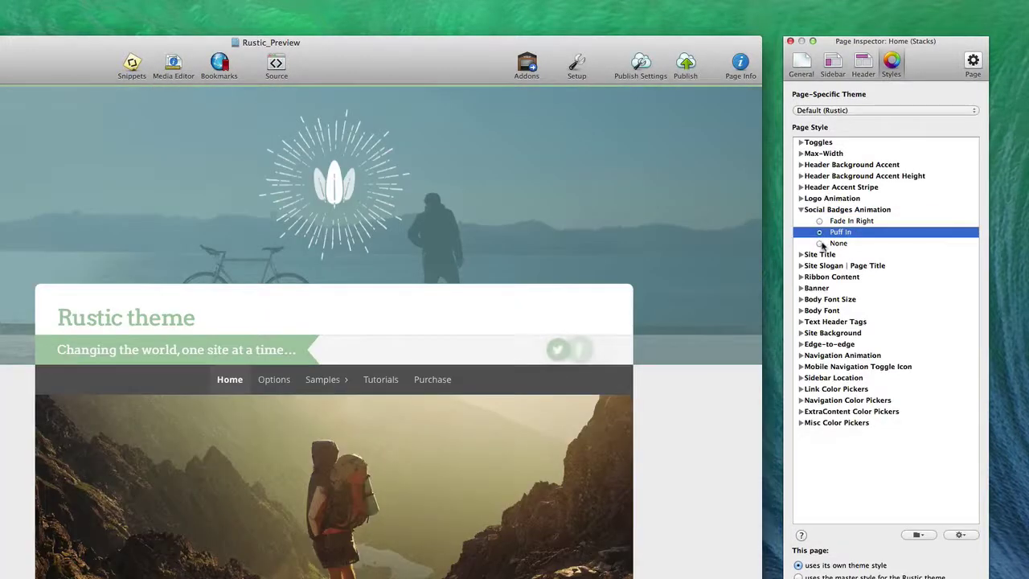
{"action": "left_click", "coordinate": [819, 243]}
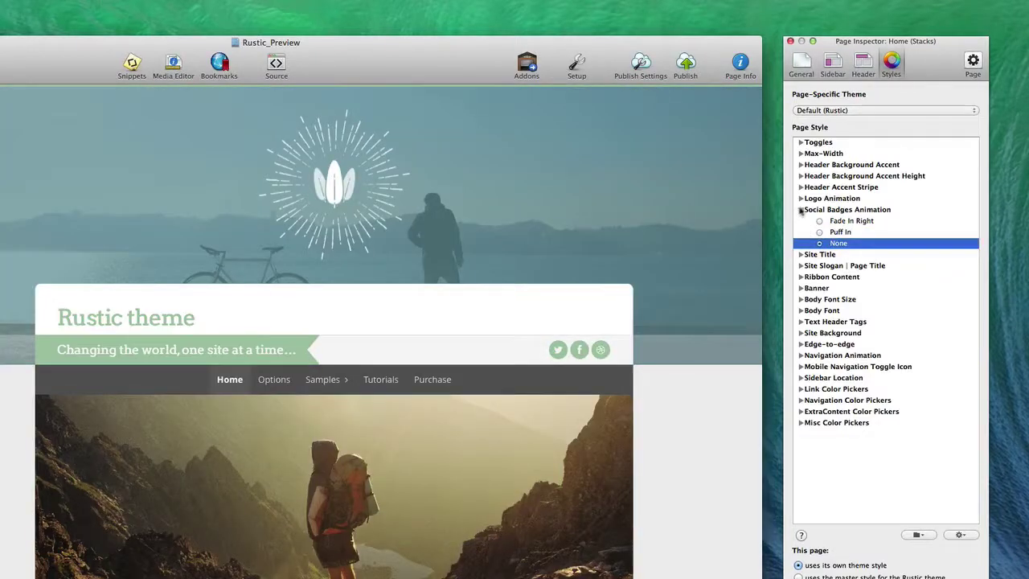
{"action": "left_click", "coordinate": [801, 209]}
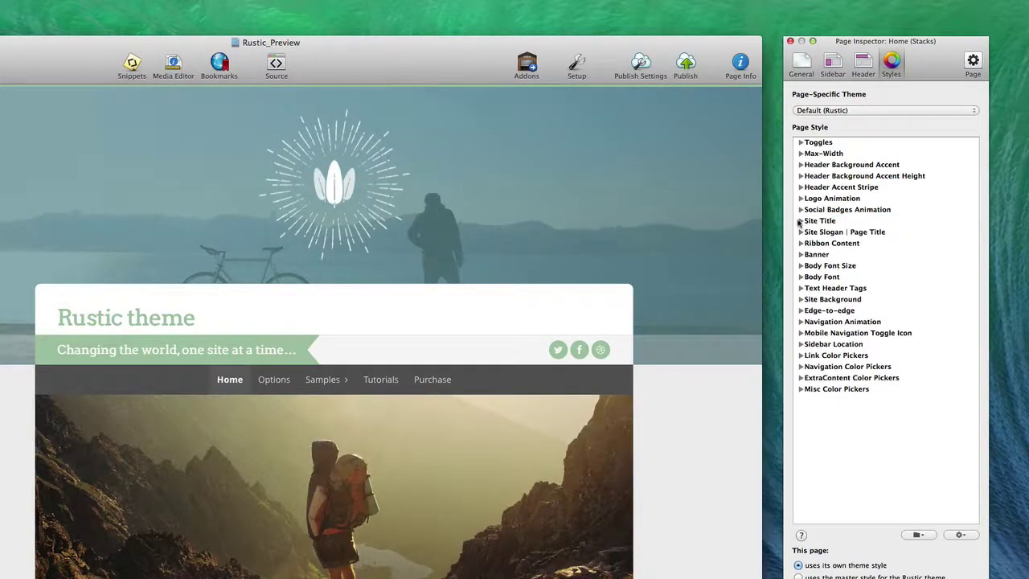
- Review the Site Title and Slogan font choices, both left on Arvo, then expand Ribbon Content
{"action": "left_click", "coordinate": [801, 221]}
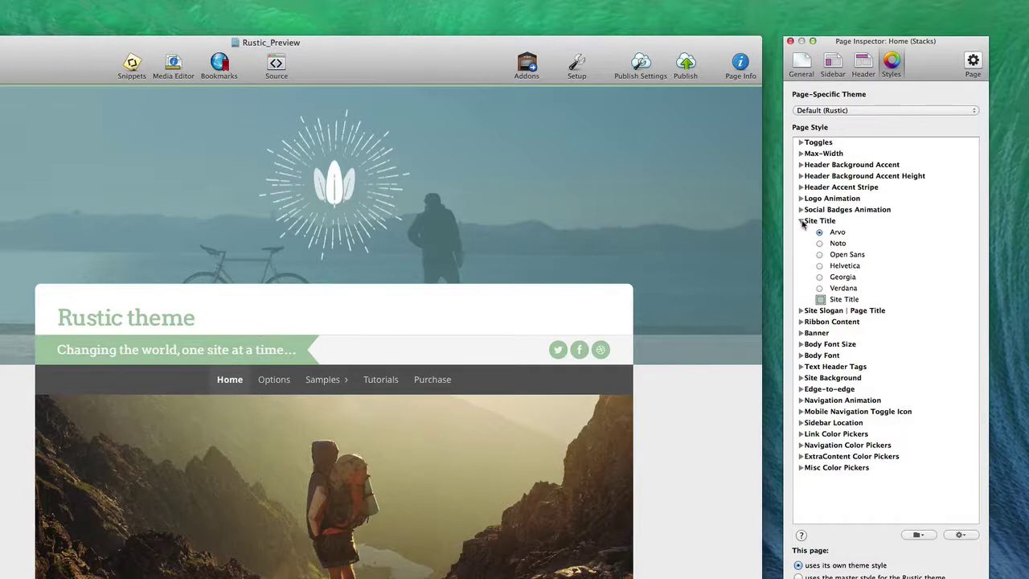
{"action": "left_click", "coordinate": [802, 222]}
{"action": "left_click", "coordinate": [802, 232]}
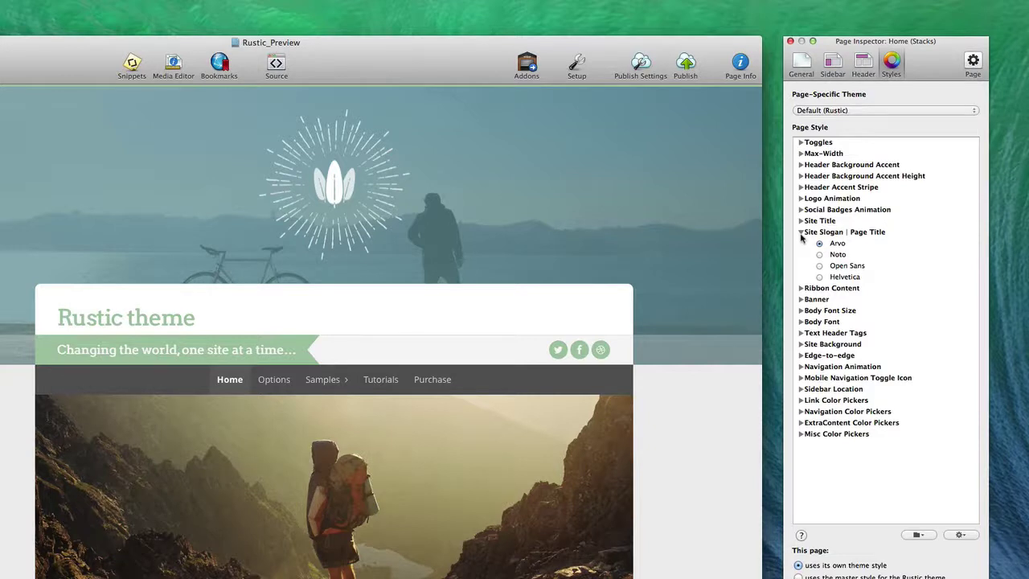
{"action": "left_click", "coordinate": [802, 232]}
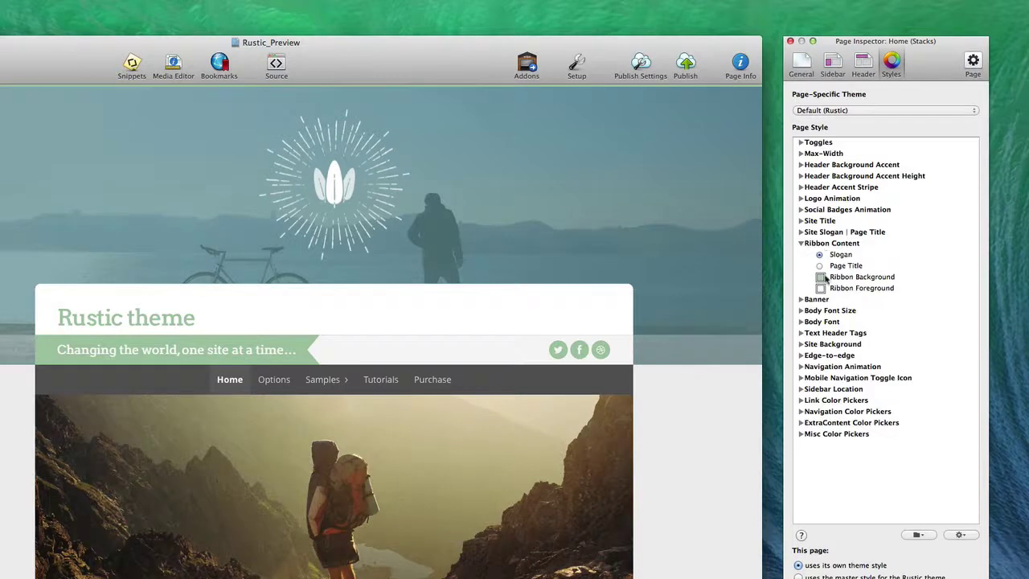
- Change the ribbon background colour to salmon red
{"action": "left_click", "coordinate": [821, 278]}
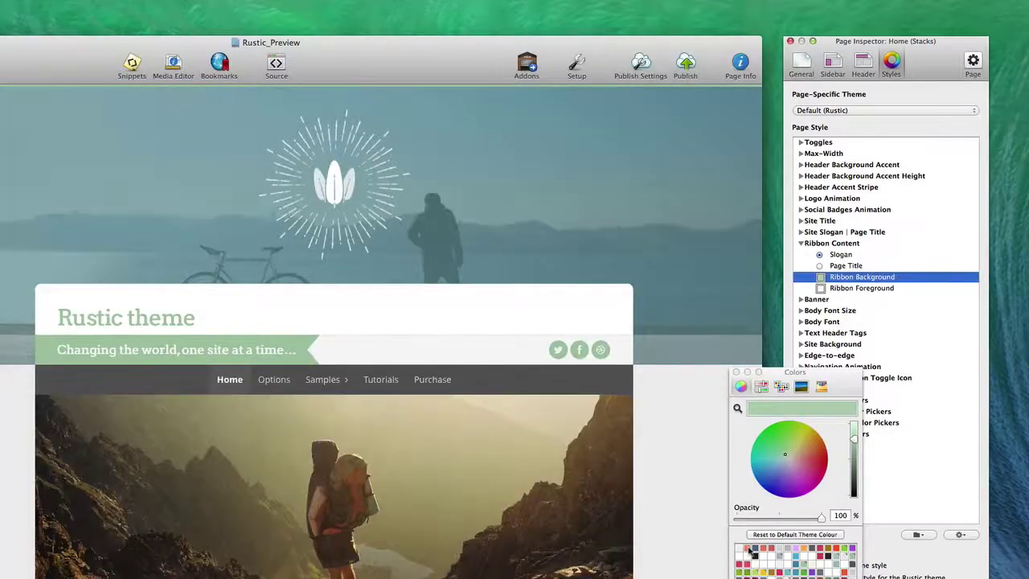
{"action": "left_click", "coordinate": [749, 550]}
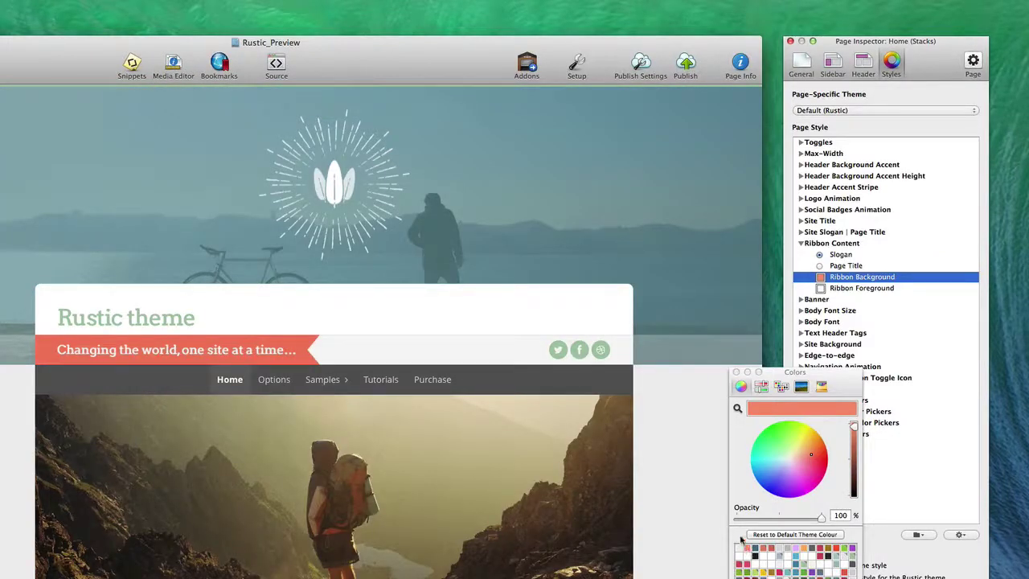
{"action": "left_click", "coordinate": [735, 372]}
- Make the ribbon slogan text a dark brown-red, then collapse Ribbon Content
{"action": "left_click", "coordinate": [822, 288]}
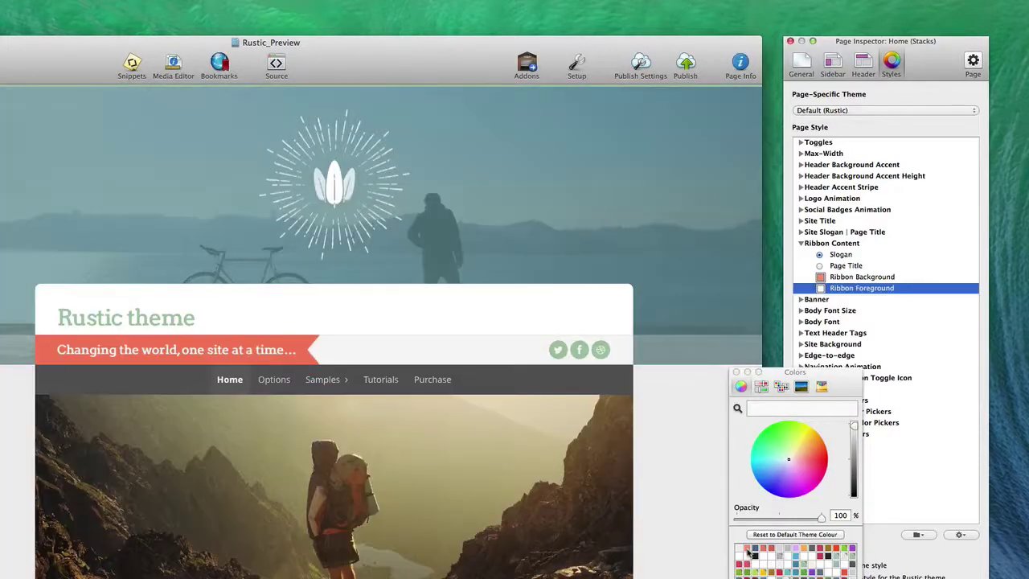
{"action": "left_click", "coordinate": [747, 563]}
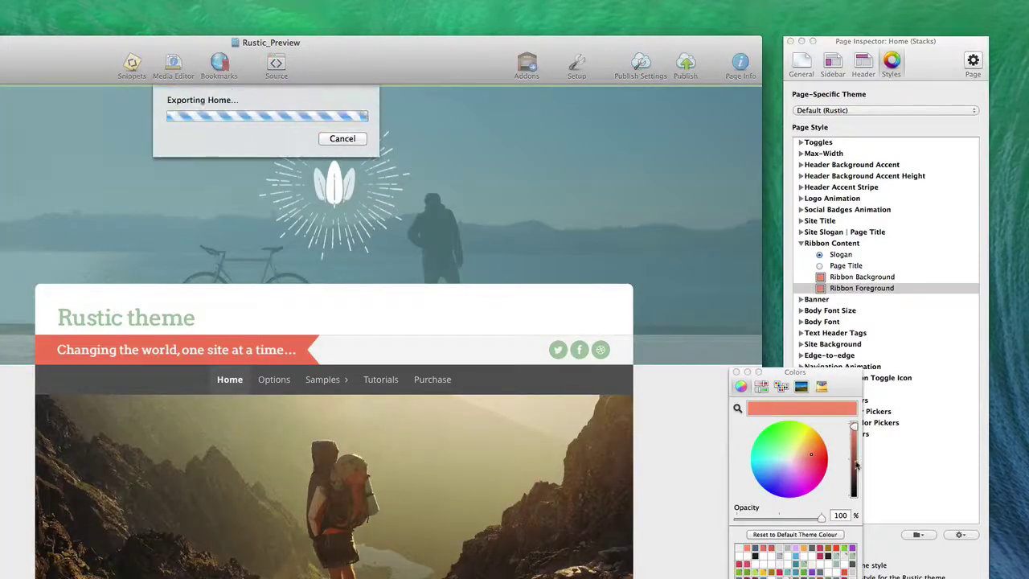
{"action": "left_click_drag", "start_coordinate": [854, 452], "coordinate": [856, 465]}
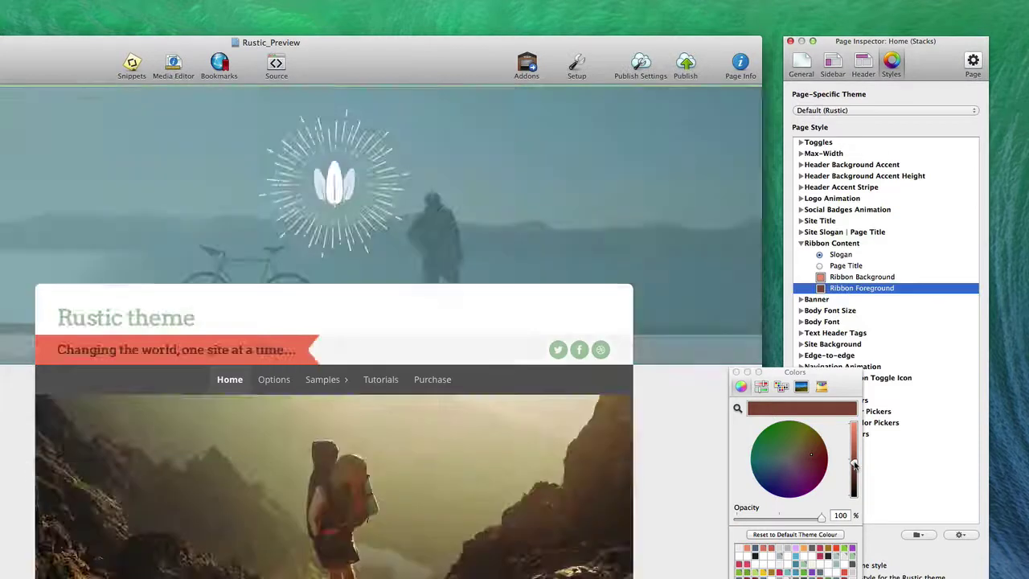
{"action": "left_click_drag", "start_coordinate": [854, 465], "coordinate": [854, 452]}
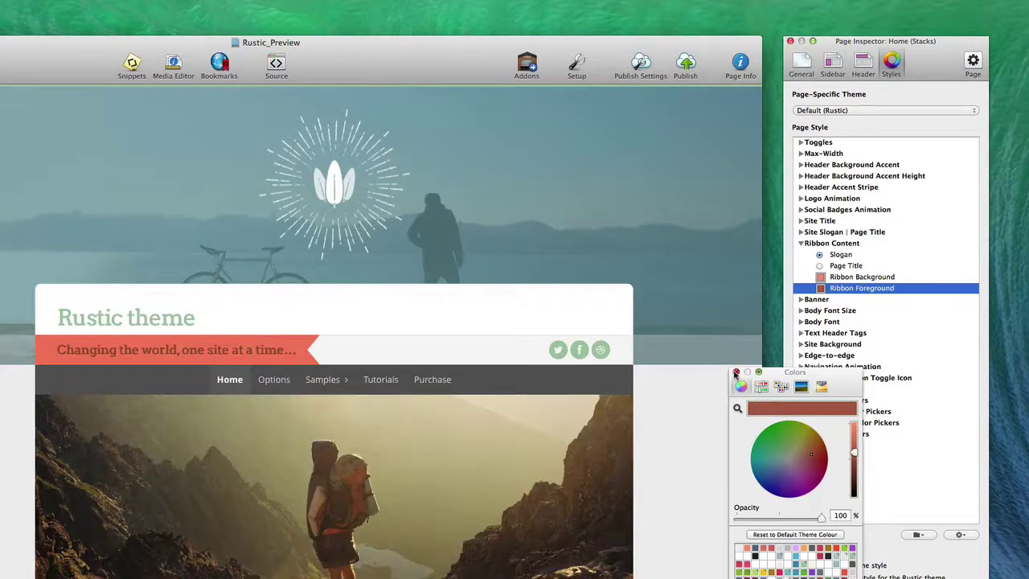
{"action": "left_click", "coordinate": [735, 373]}
{"action": "left_click", "coordinate": [801, 242]}
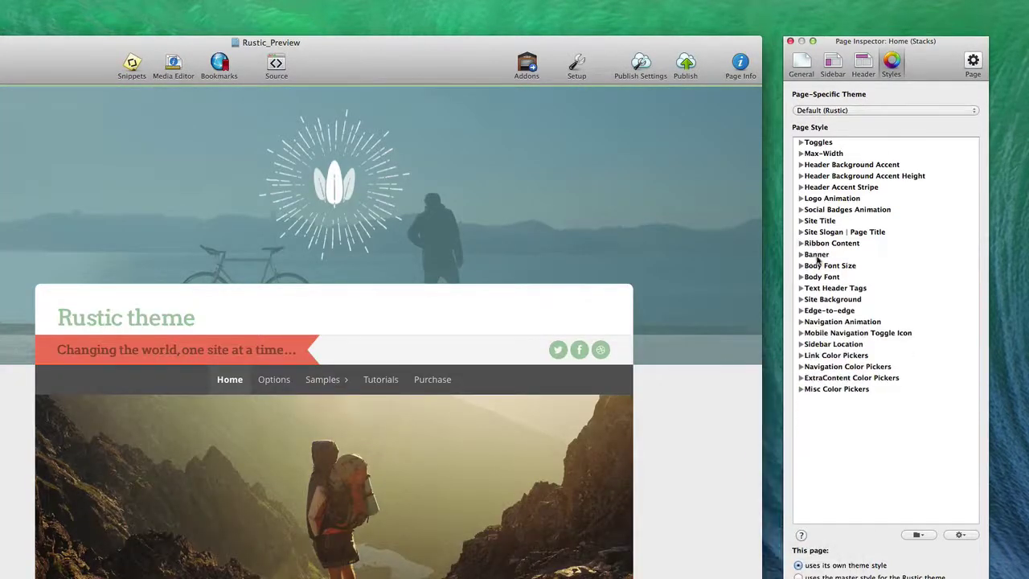
- Review the Banner image choices in the Page Style list, then collapse them
{"action": "left_click", "coordinate": [802, 255]}
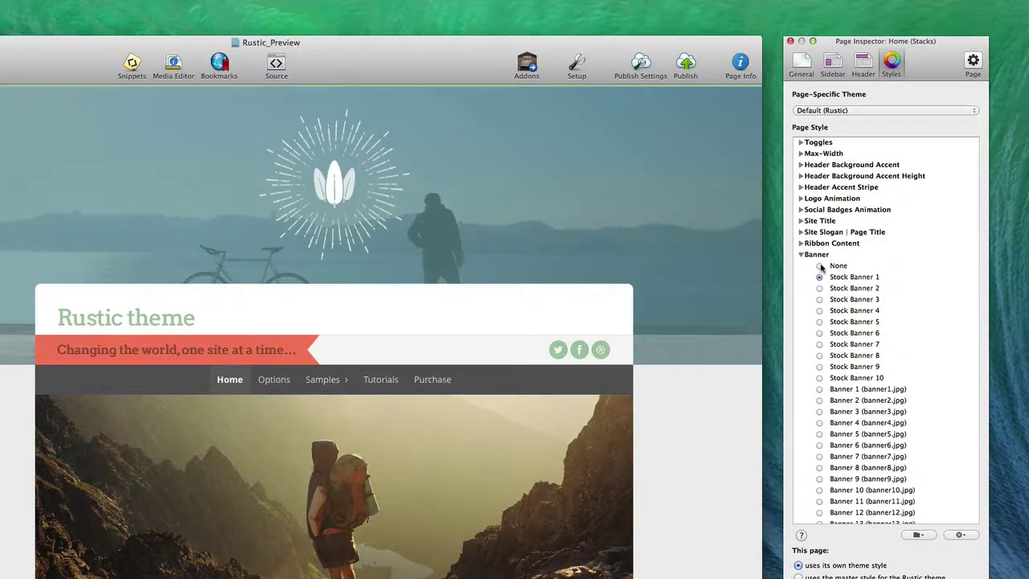
{"action": "scroll", "coordinate": [842, 388], "scroll_direction": "down", "scroll_amount": 3}
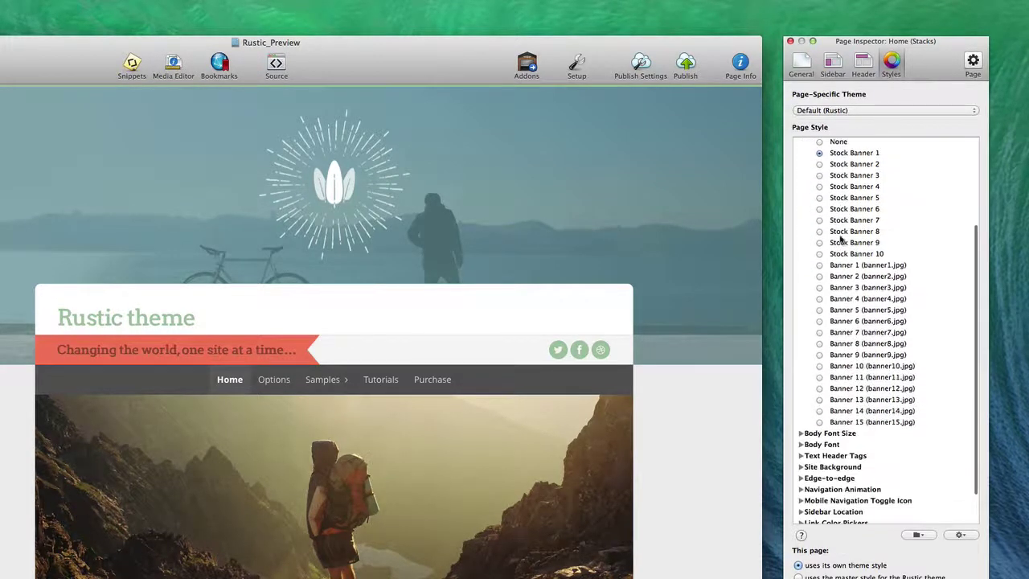
{"action": "scroll", "coordinate": [808, 149], "scroll_direction": "up", "scroll_amount": 2}
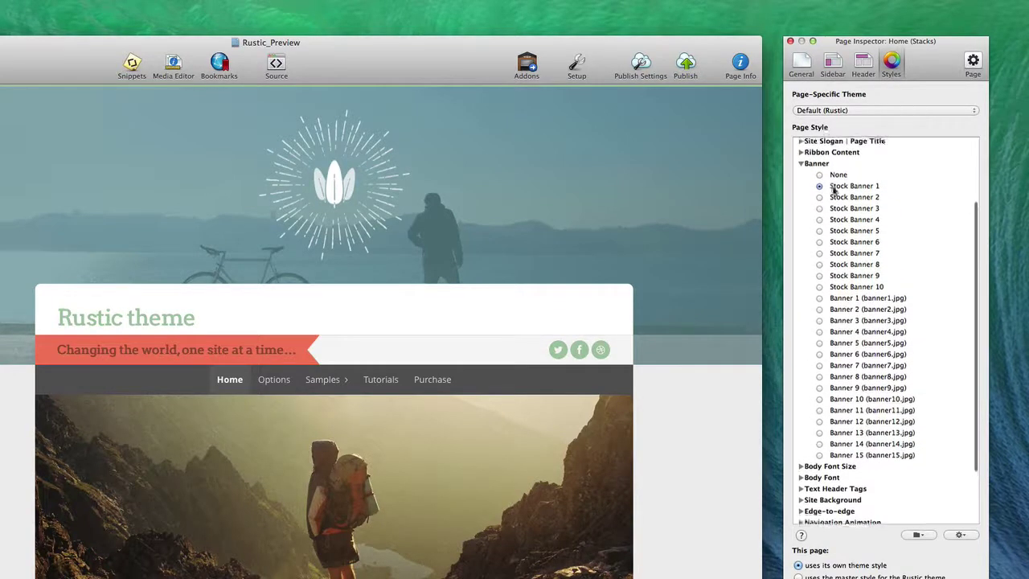
{"action": "left_click", "coordinate": [801, 165]}
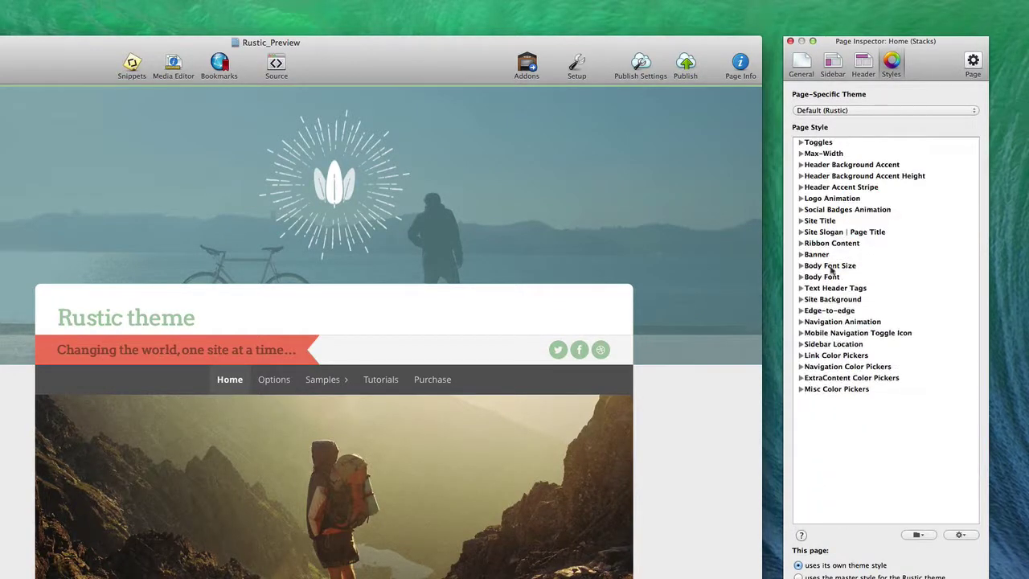
- Check the Body Font Size and Body Font options, leaving Body Font on Noto Serif
{"action": "left_click", "coordinate": [801, 266]}
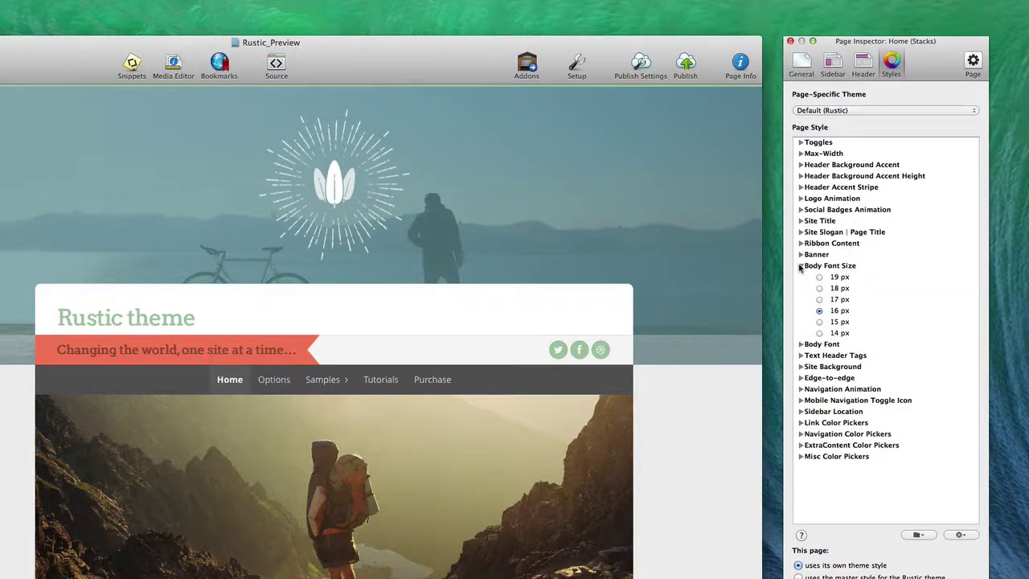
{"action": "left_click", "coordinate": [800, 267]}
{"action": "left_click", "coordinate": [800, 277]}
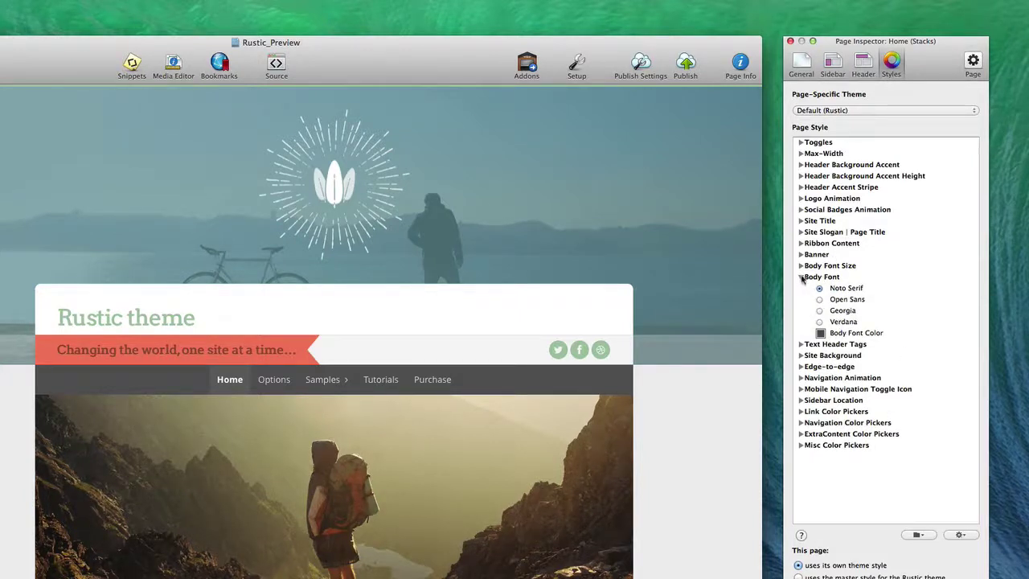
{"action": "left_click", "coordinate": [801, 277]}
- Switch the Home page site background to the Topographic 1 pattern
{"action": "left_click", "coordinate": [801, 288]}
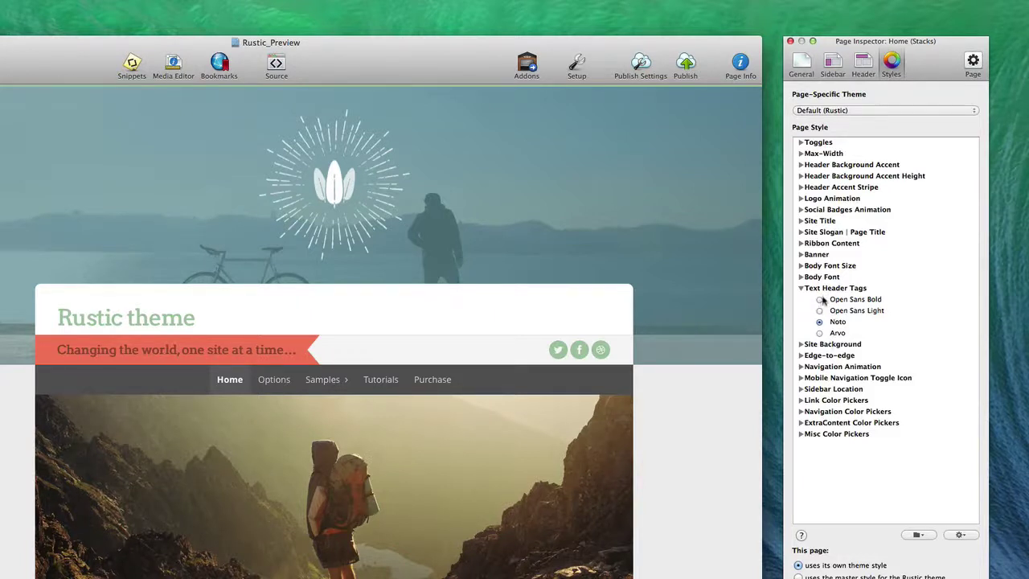
{"action": "left_click", "coordinate": [802, 288]}
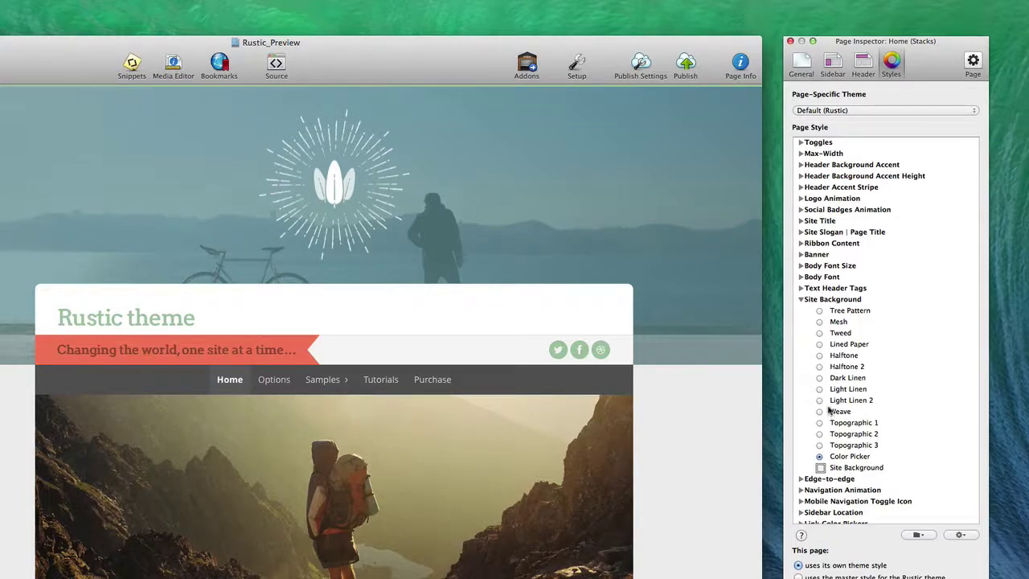
{"action": "left_click", "coordinate": [820, 423]}
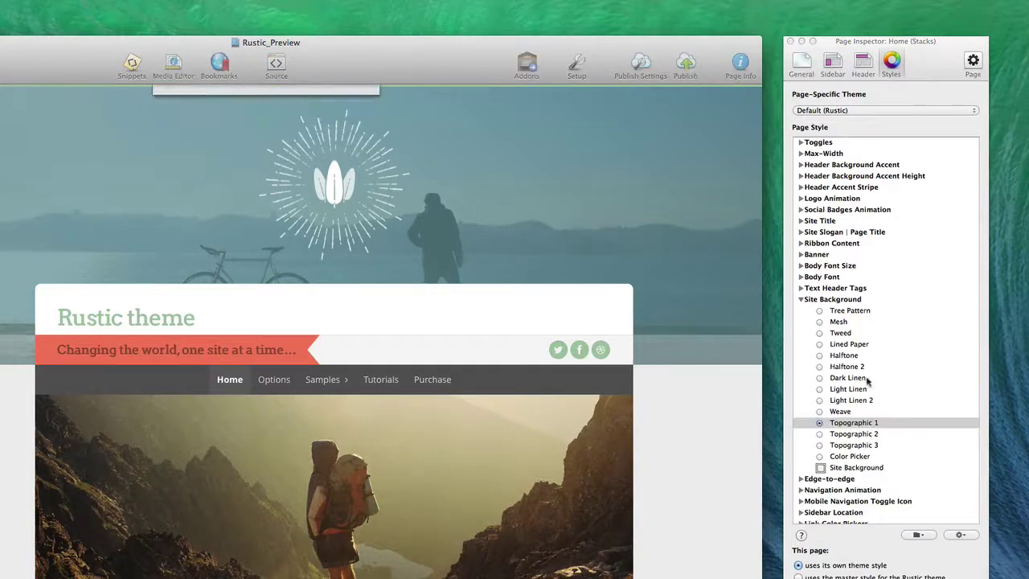
{"action": "scroll", "coordinate": [707, 523], "scroll_direction": "down", "scroll_amount": 10}
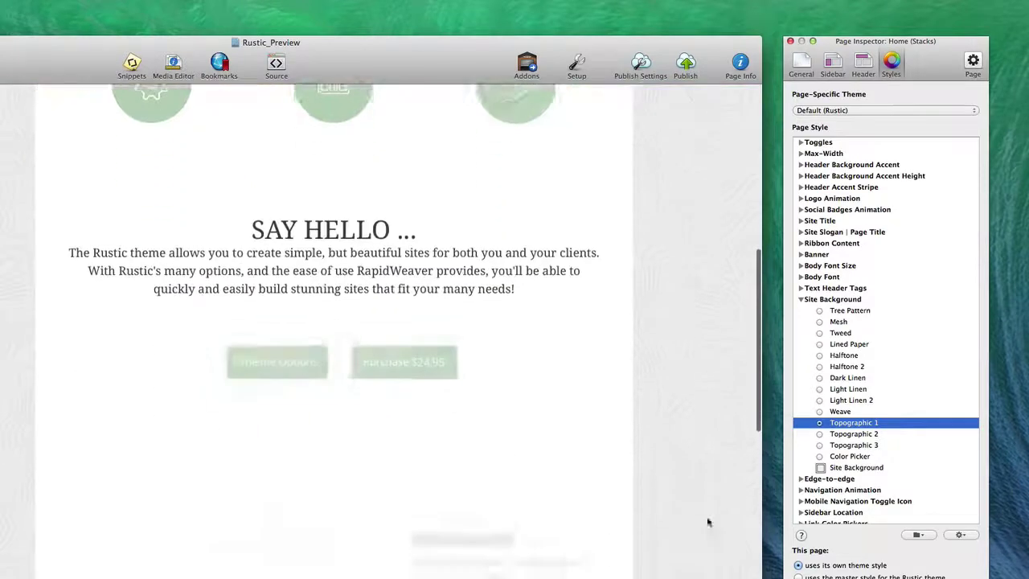
{"action": "scroll", "coordinate": [707, 523], "scroll_direction": "down", "scroll_amount": 2}
{"action": "scroll", "coordinate": [698, 450], "scroll_direction": "up", "scroll_amount": 3}
{"action": "scroll", "coordinate": [697, 391], "scroll_direction": "up", "scroll_amount": 10}
{"action": "scroll", "coordinate": [700, 402], "scroll_direction": "up", "scroll_amount": 2}
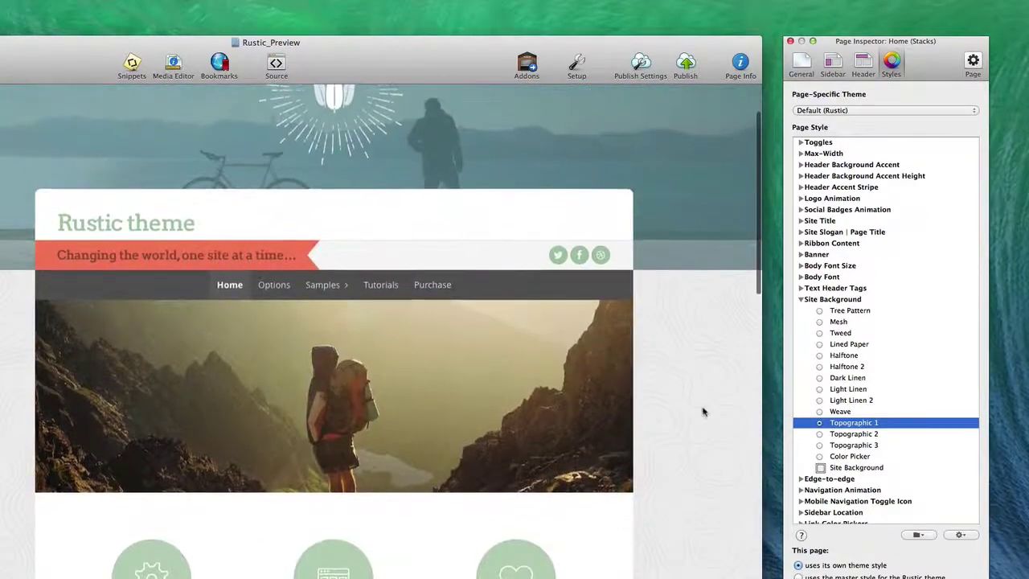
{"action": "left_click", "coordinate": [802, 299]}
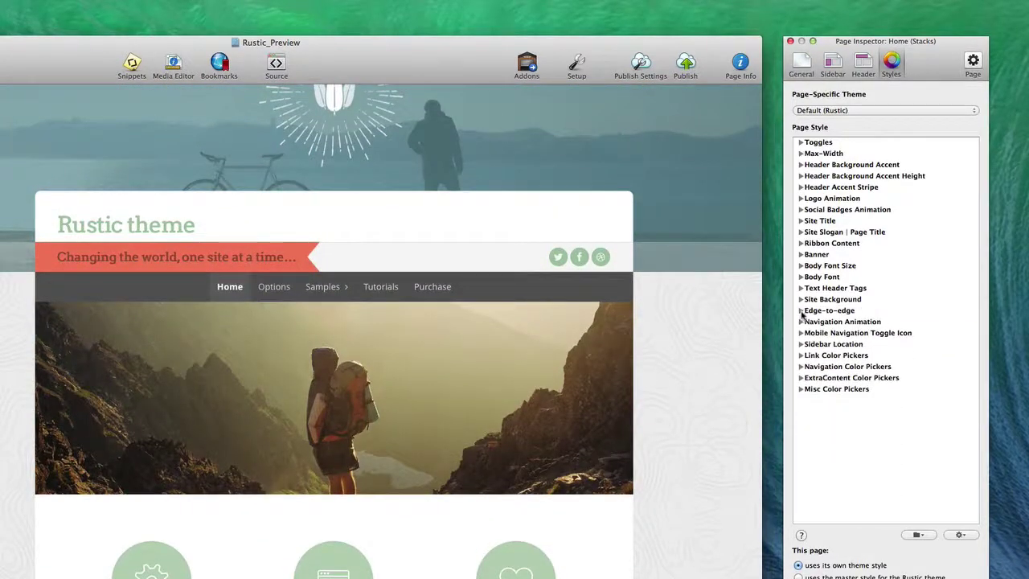
{"action": "left_click", "coordinate": [802, 310]}
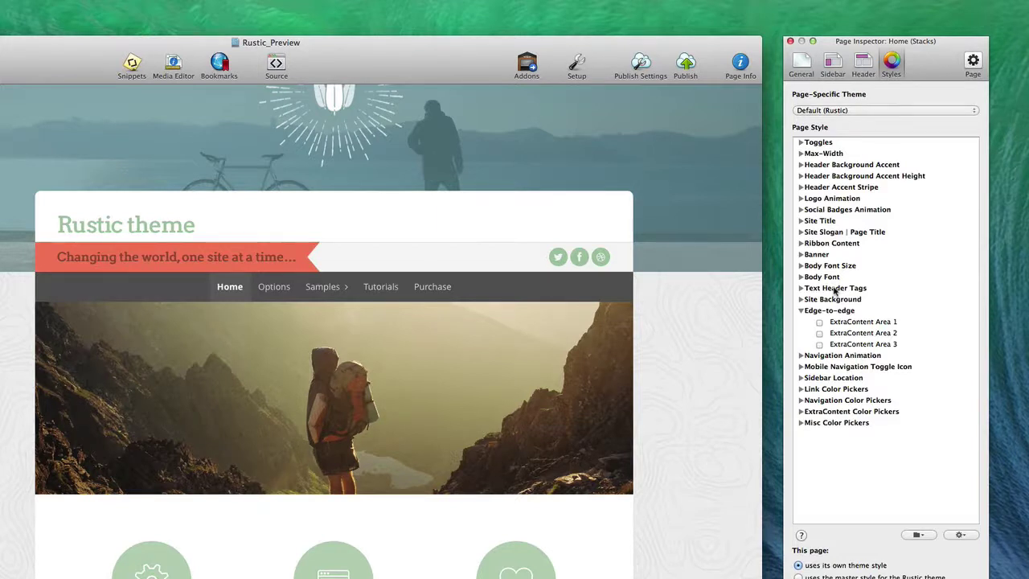
{"action": "left_click", "coordinate": [801, 311]}
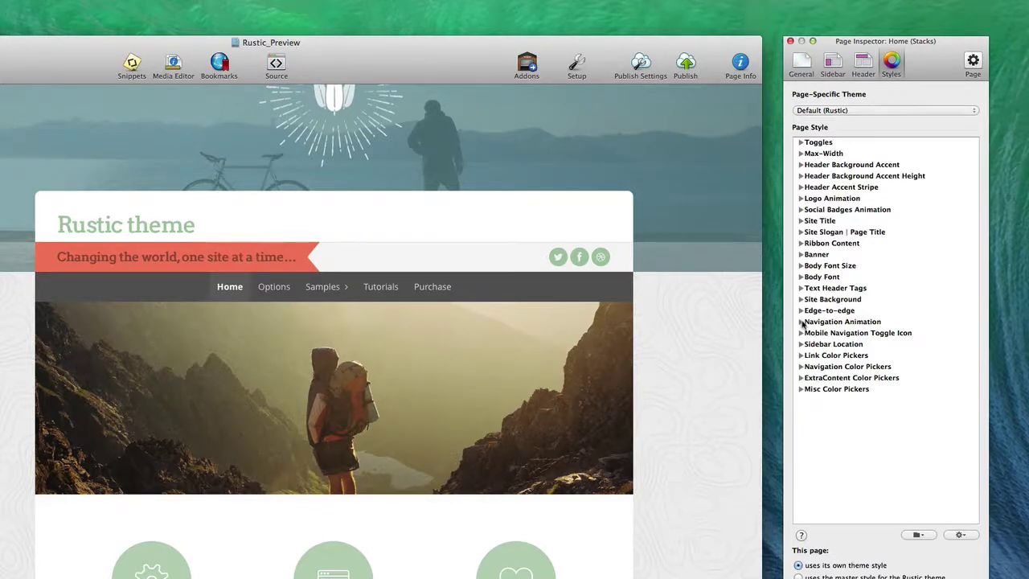
{"action": "left_click", "coordinate": [800, 322]}
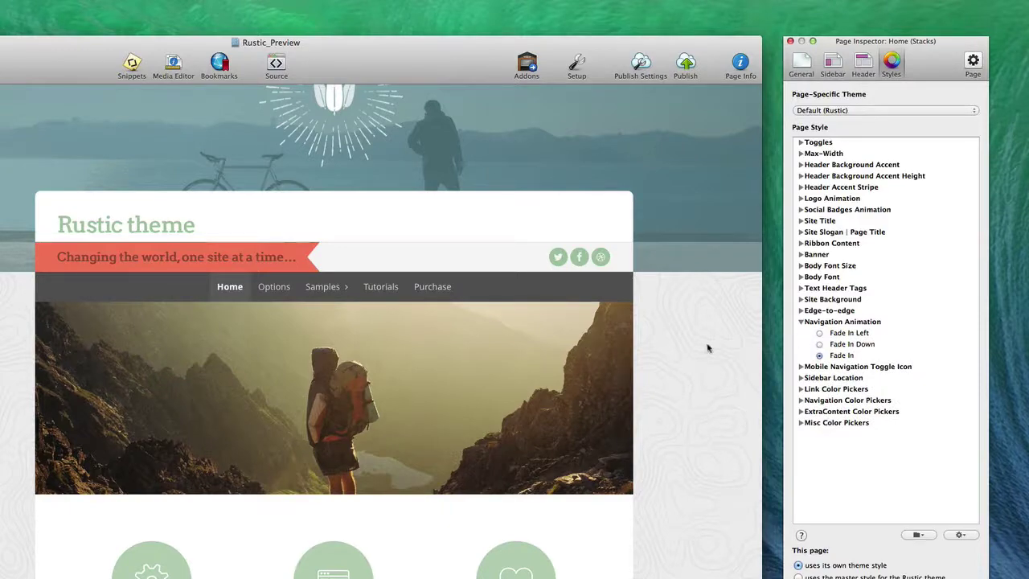
- Try Fade In Left and Fade Down navigation animations, then collapse Navigation Animation
{"action": "left_click", "coordinate": [645, 349]}
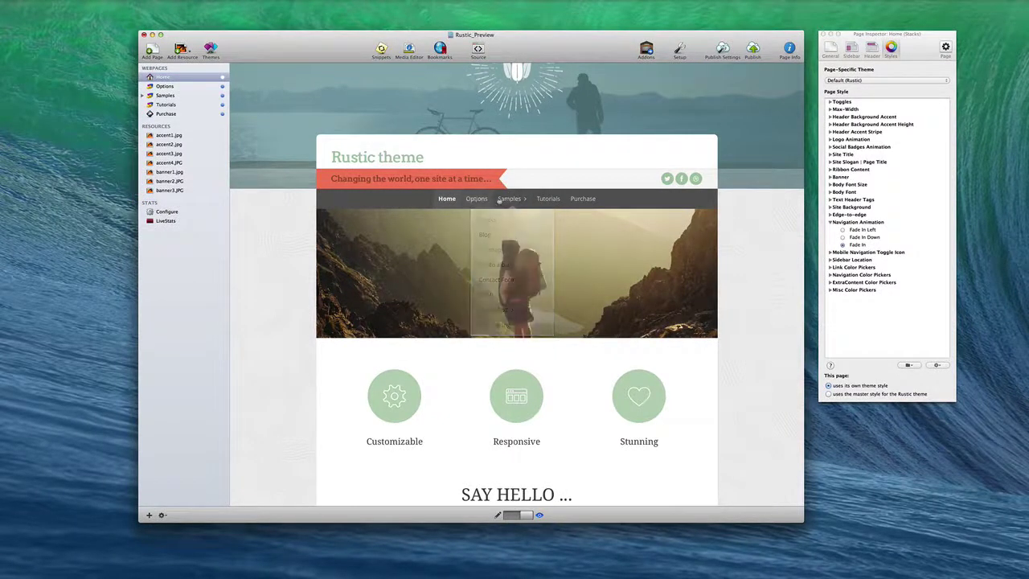
{"action": "left_click", "coordinate": [843, 230]}
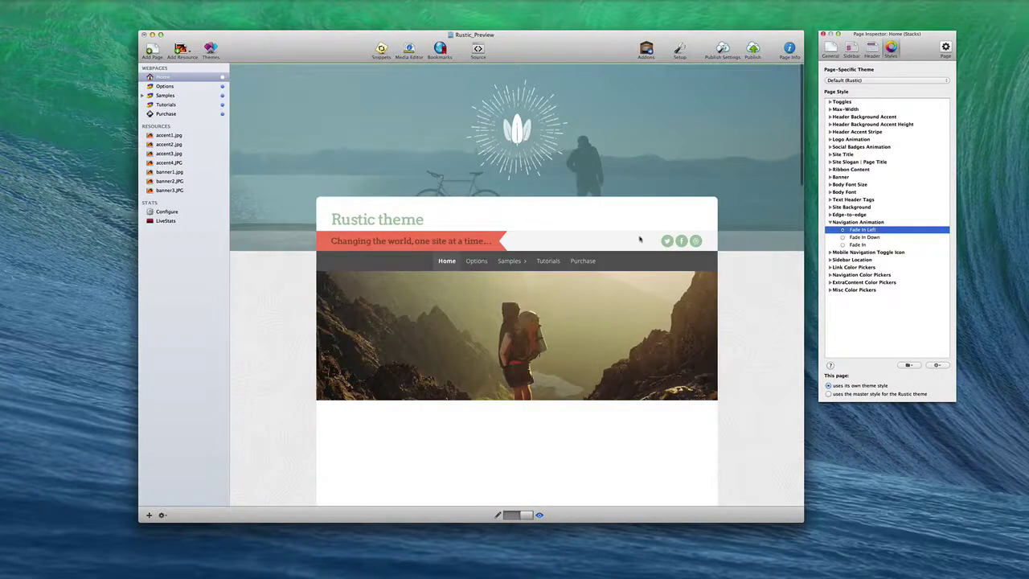
{"action": "left_click", "coordinate": [575, 207]}
{"action": "mouse_move", "coordinate": [510, 261]}
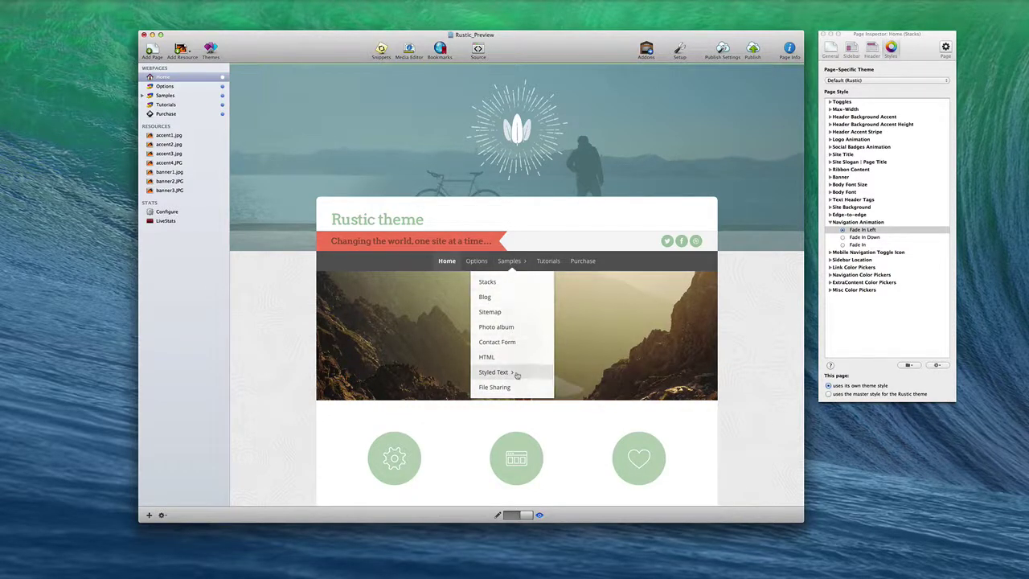
{"action": "left_click", "coordinate": [843, 238]}
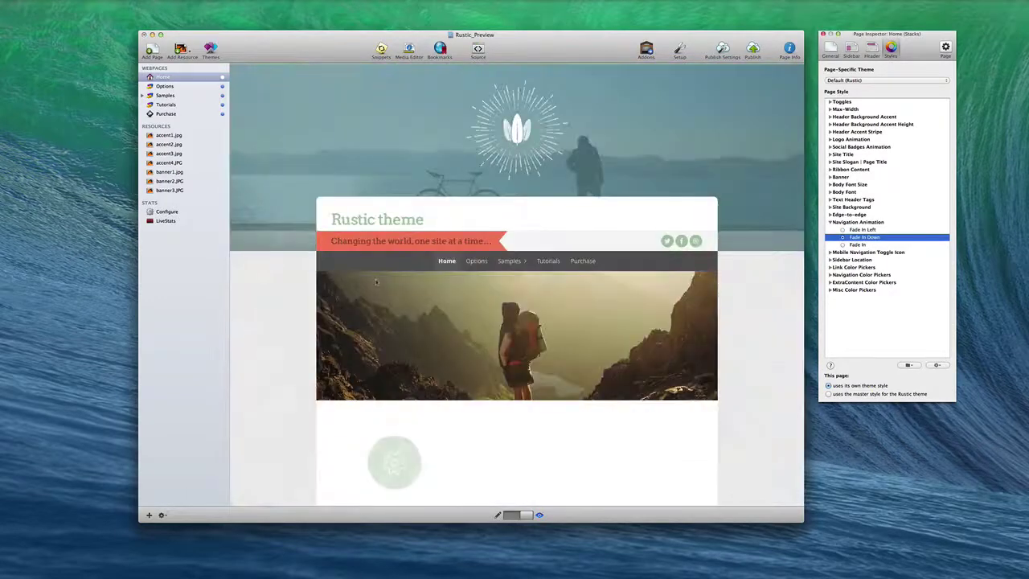
{"action": "left_click", "coordinate": [502, 272]}
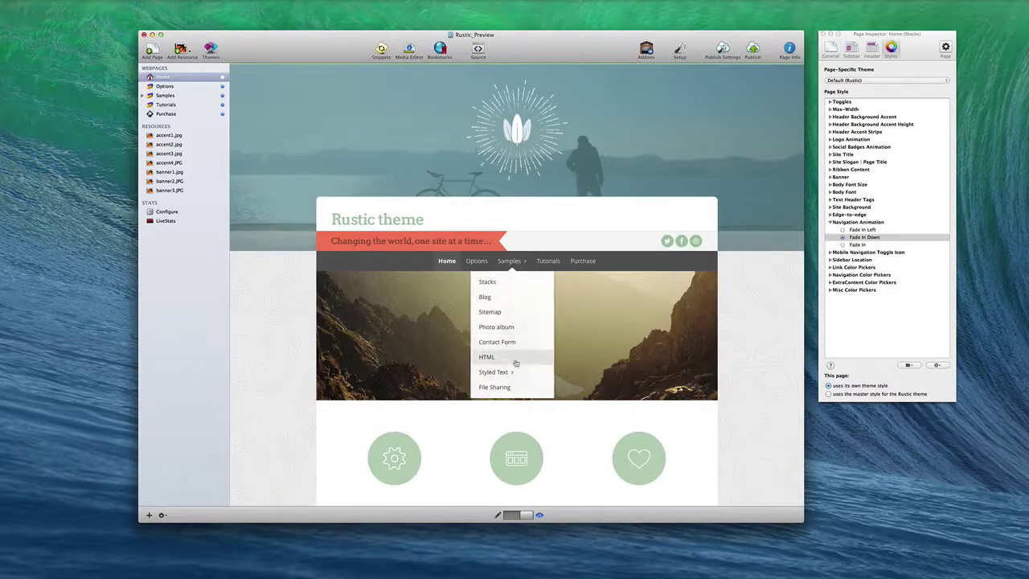
{"action": "mouse_move", "coordinate": [493, 372]}
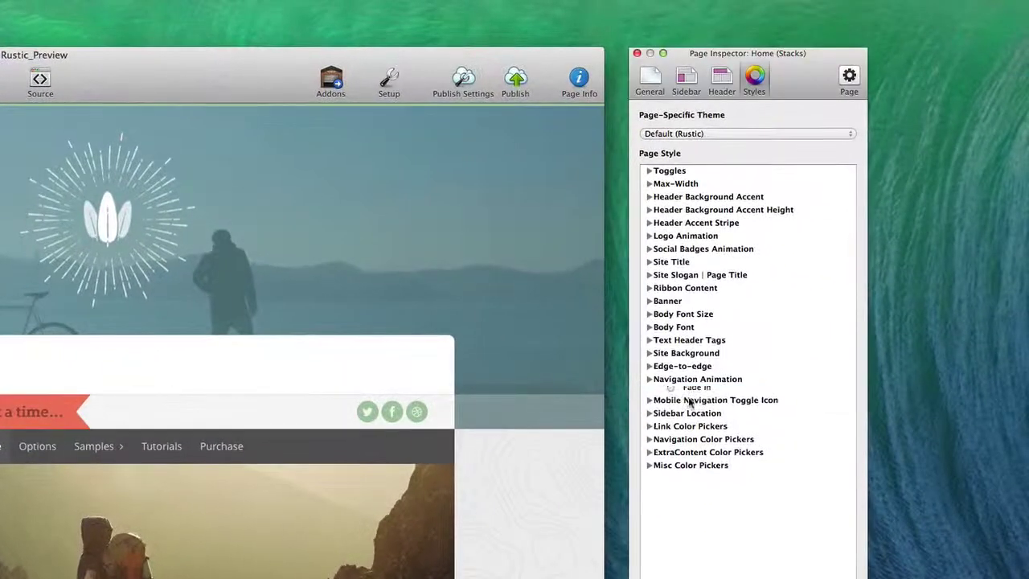
{"action": "left_click", "coordinate": [649, 379]}
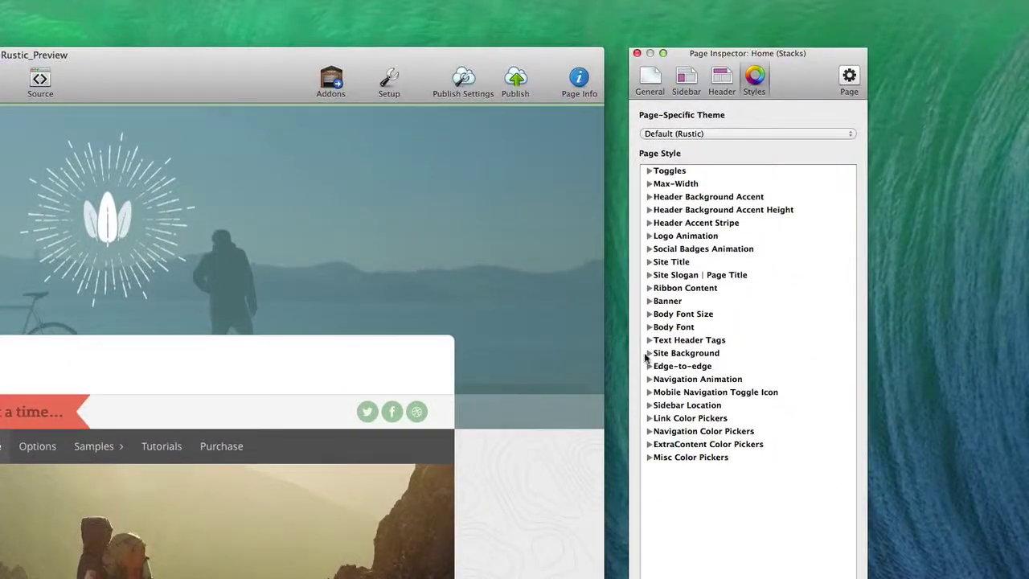
{"action": "left_click", "coordinate": [649, 392]}
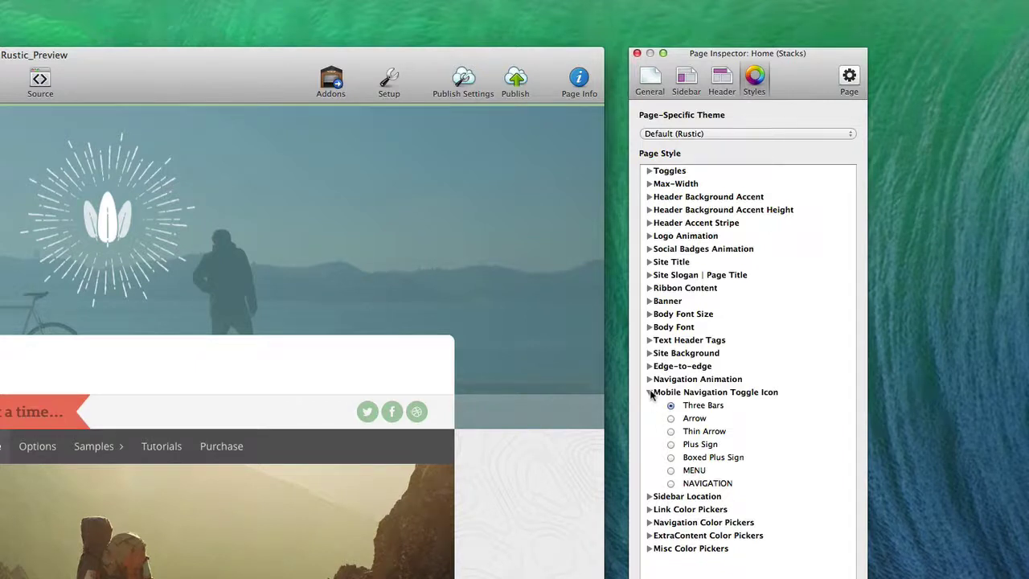
{"action": "left_click", "coordinate": [649, 392]}
{"action": "left_click", "coordinate": [650, 405]}
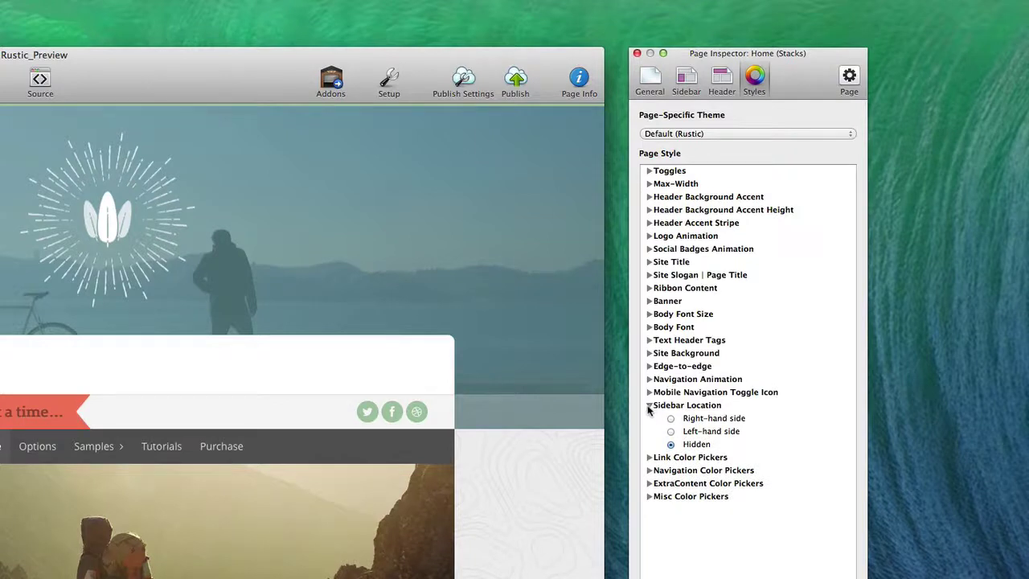
{"action": "left_click", "coordinate": [650, 406]}
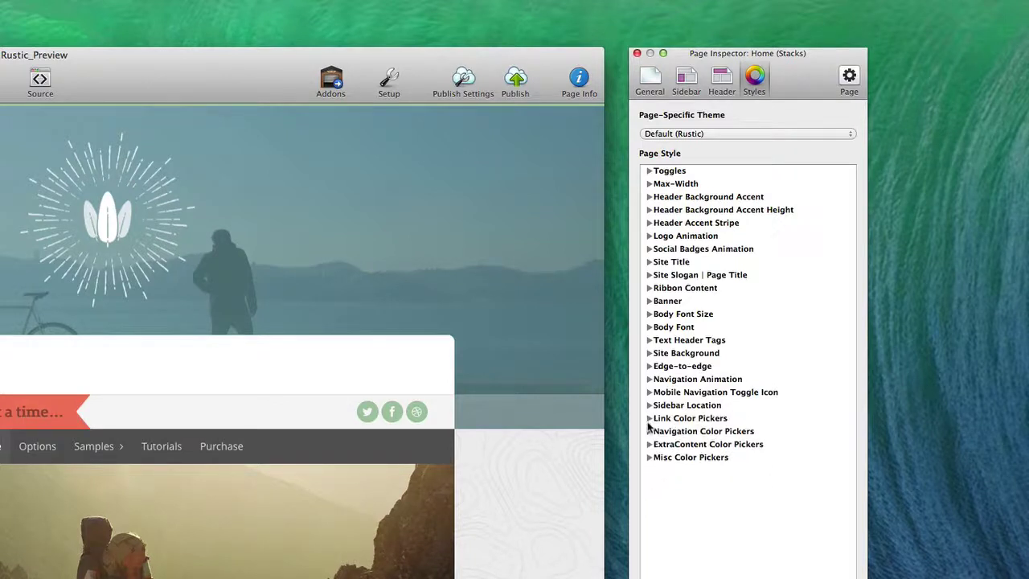
- Expand the Link, Navigation, ExtraContent and Misc Color Picker groups in Styles
{"action": "left_click", "coordinate": [649, 418]}
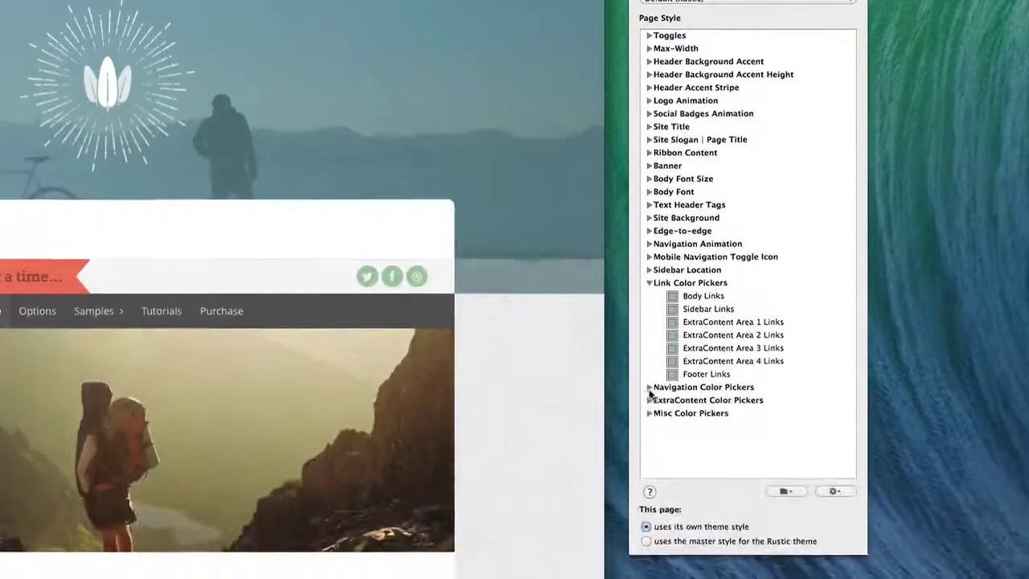
{"action": "left_click", "coordinate": [650, 362]}
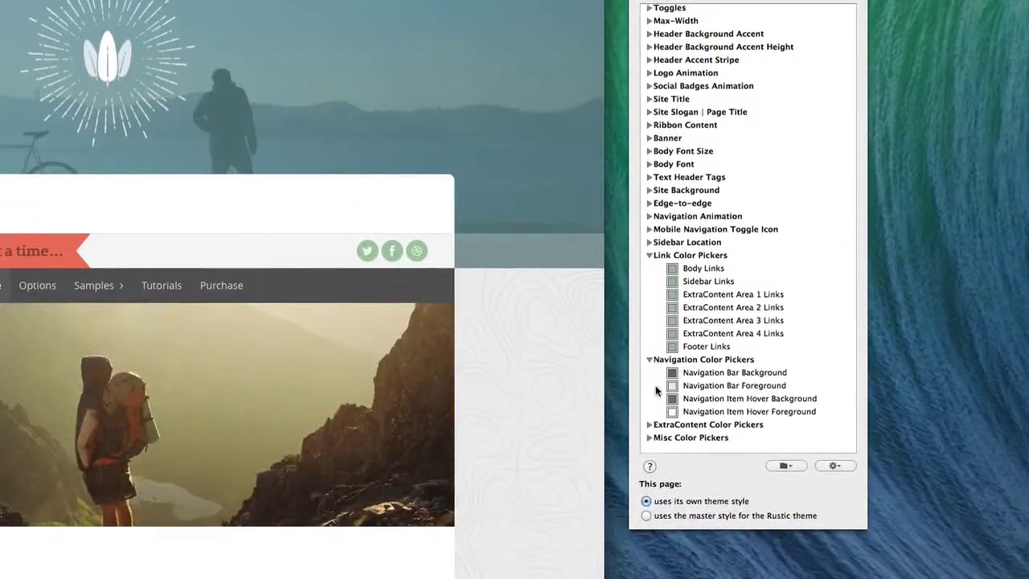
{"action": "left_click", "coordinate": [649, 426]}
{"action": "scroll", "coordinate": [661, 422], "scroll_direction": "down", "scroll_amount": 1}
{"action": "scroll", "coordinate": [662, 421], "scroll_direction": "down", "scroll_amount": 5}
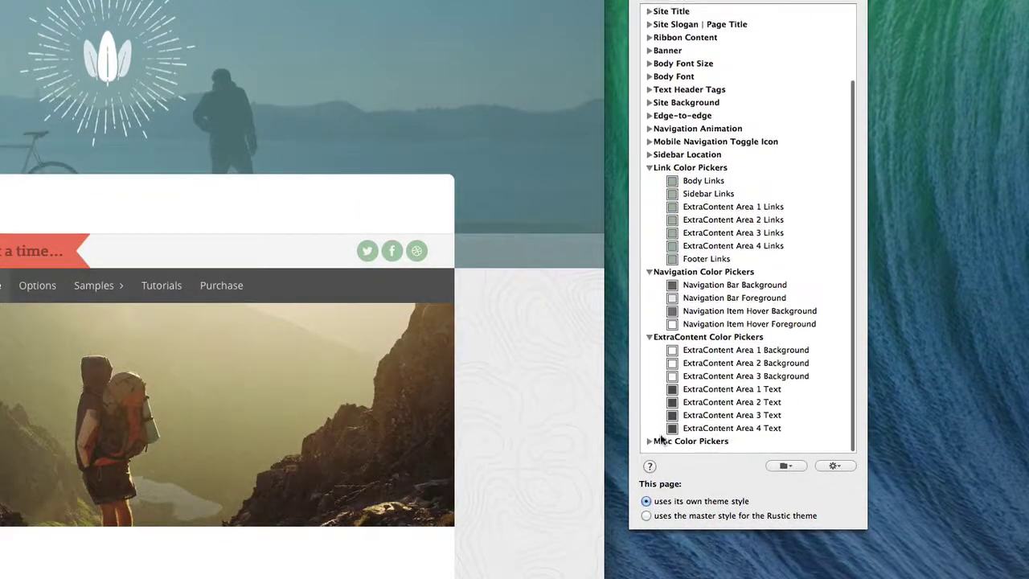
{"action": "left_click", "coordinate": [650, 444]}
{"action": "scroll", "coordinate": [690, 394], "scroll_direction": "down", "scroll_amount": 2}
{"action": "scroll", "coordinate": [690, 394], "scroll_direction": "down", "scroll_amount": 3}
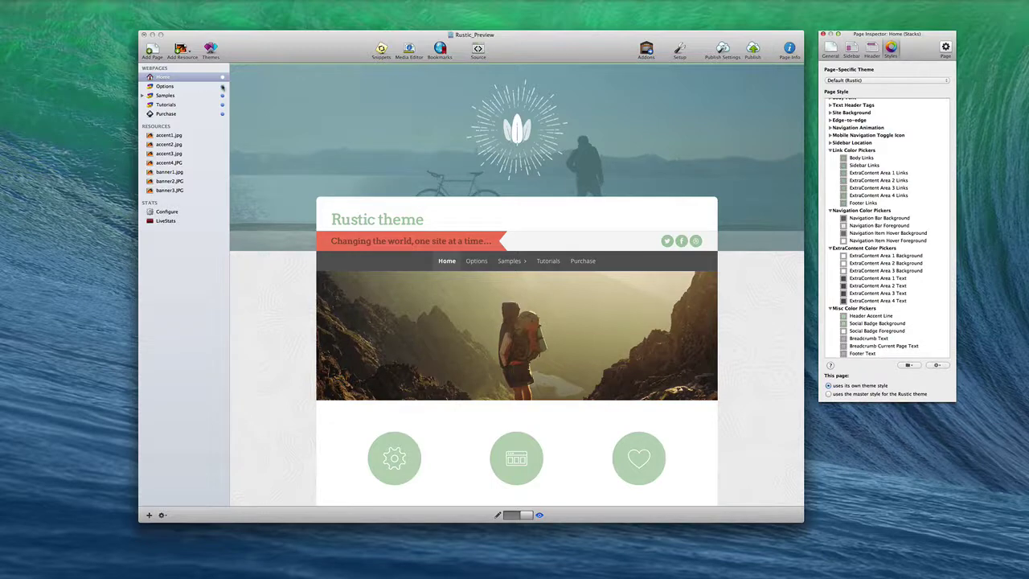
- Open the Blog page from the Samples folder
{"action": "left_click", "coordinate": [142, 95]}
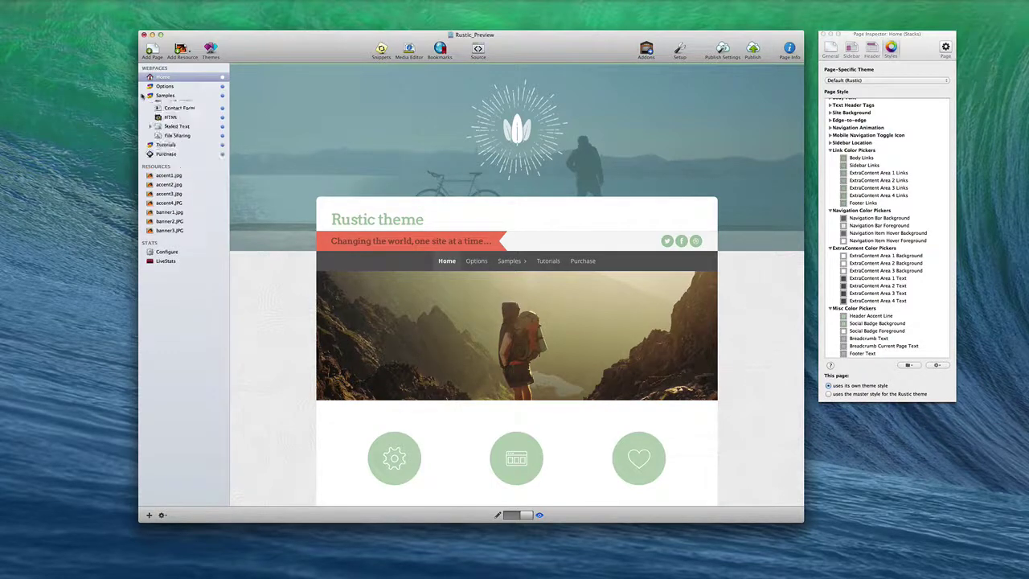
{"action": "left_click", "coordinate": [165, 113]}
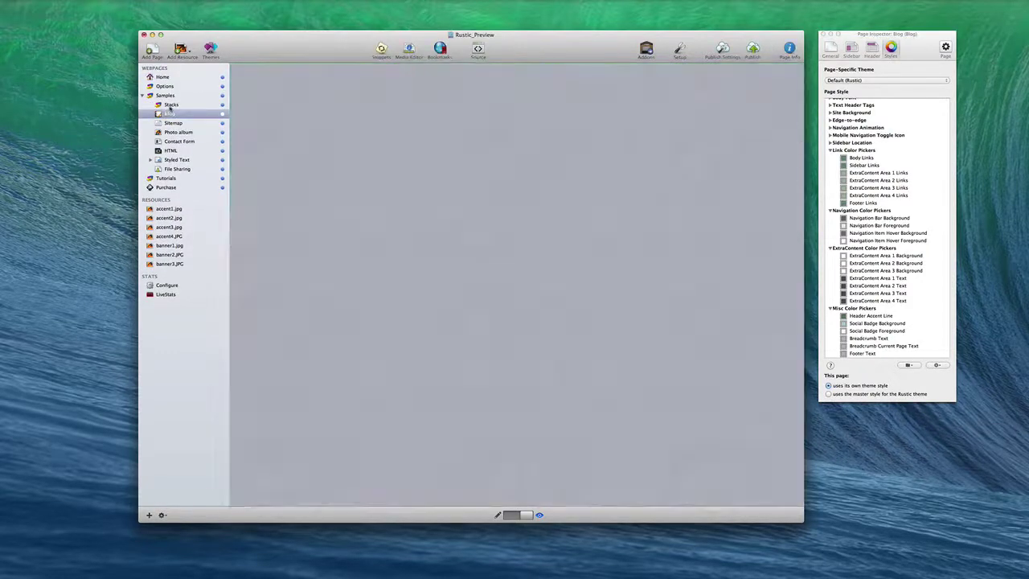
{"action": "scroll", "coordinate": [477, 307], "scroll_direction": "down", "scroll_amount": 10}
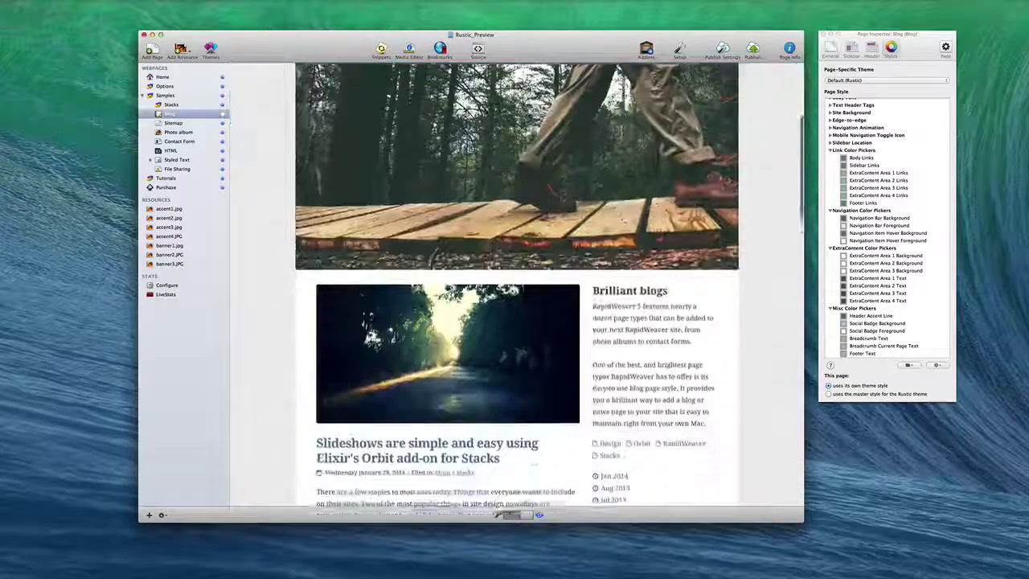
{"action": "scroll", "coordinate": [476, 306], "scroll_direction": "down", "scroll_amount": 3}
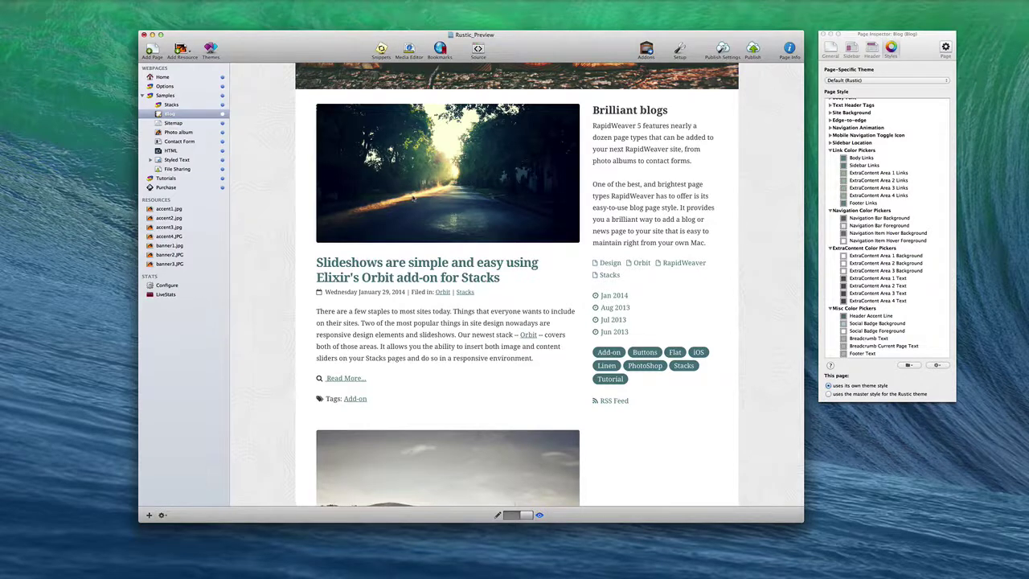
- Scroll through the Blog posts with their photo toppers, then back up
{"action": "scroll", "coordinate": [413, 198], "scroll_direction": "down", "scroll_amount": 1}
{"action": "scroll", "coordinate": [413, 198], "scroll_direction": "down", "scroll_amount": 4}
{"action": "scroll", "coordinate": [413, 198], "scroll_direction": "down", "scroll_amount": 4}
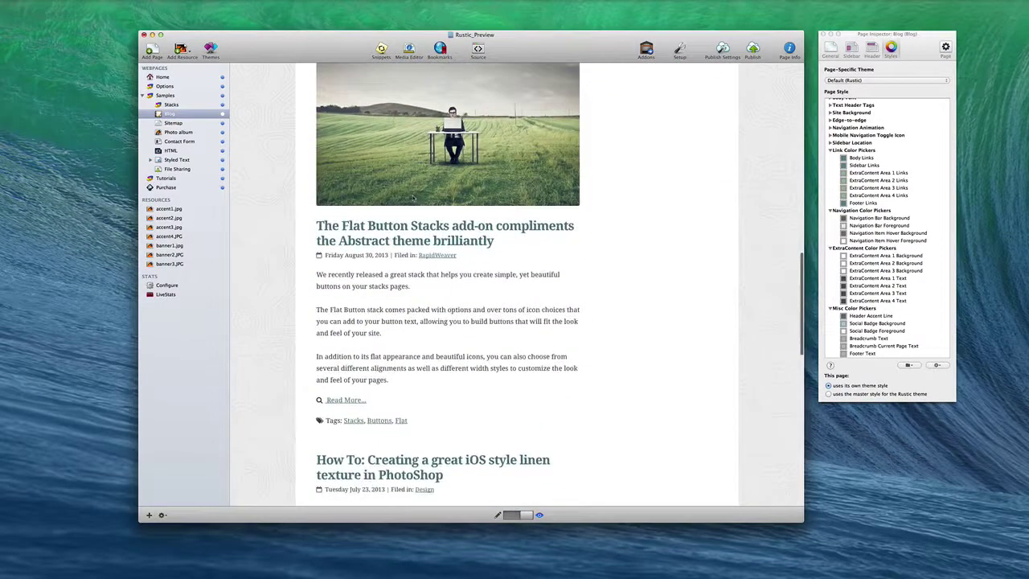
{"action": "scroll", "coordinate": [413, 198], "scroll_direction": "down", "scroll_amount": 3}
{"action": "scroll", "coordinate": [414, 198], "scroll_direction": "down", "scroll_amount": 3}
{"action": "scroll", "coordinate": [413, 198], "scroll_direction": "down", "scroll_amount": 3}
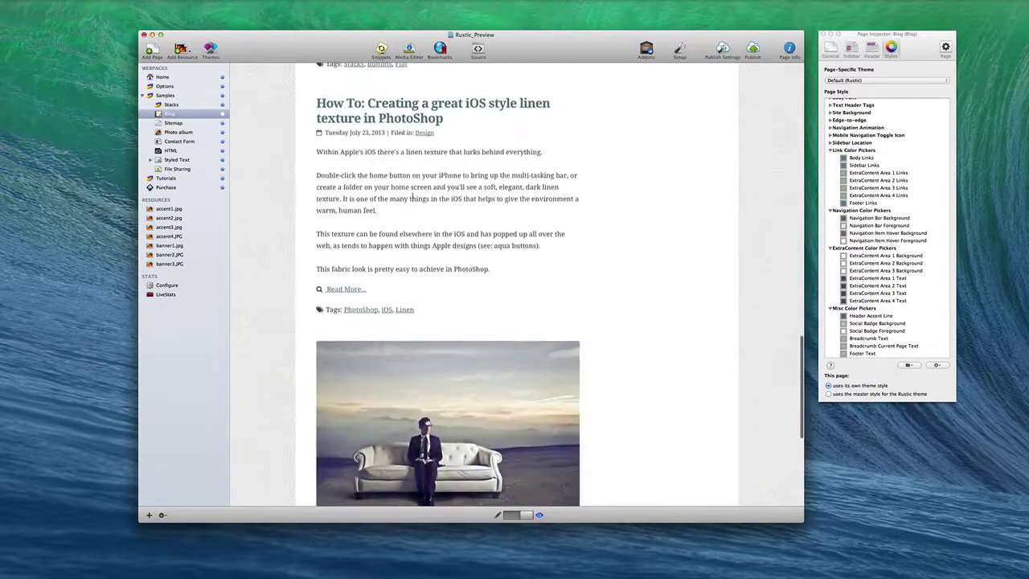
{"action": "scroll", "coordinate": [414, 197], "scroll_direction": "down", "scroll_amount": 5}
{"action": "scroll", "coordinate": [413, 198], "scroll_direction": "down", "scroll_amount": 2}
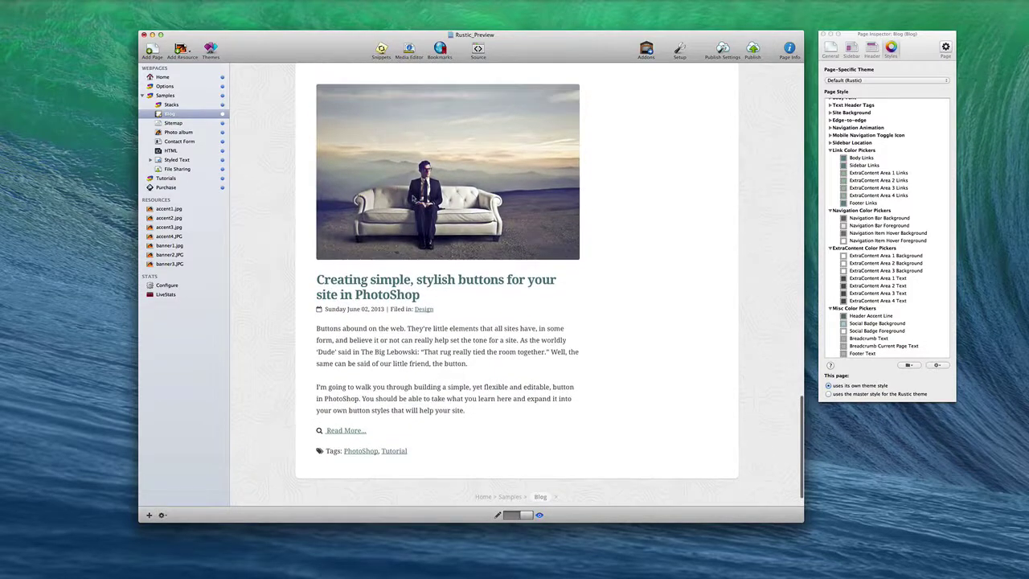
{"action": "scroll", "coordinate": [414, 198], "scroll_direction": "down", "scroll_amount": 1}
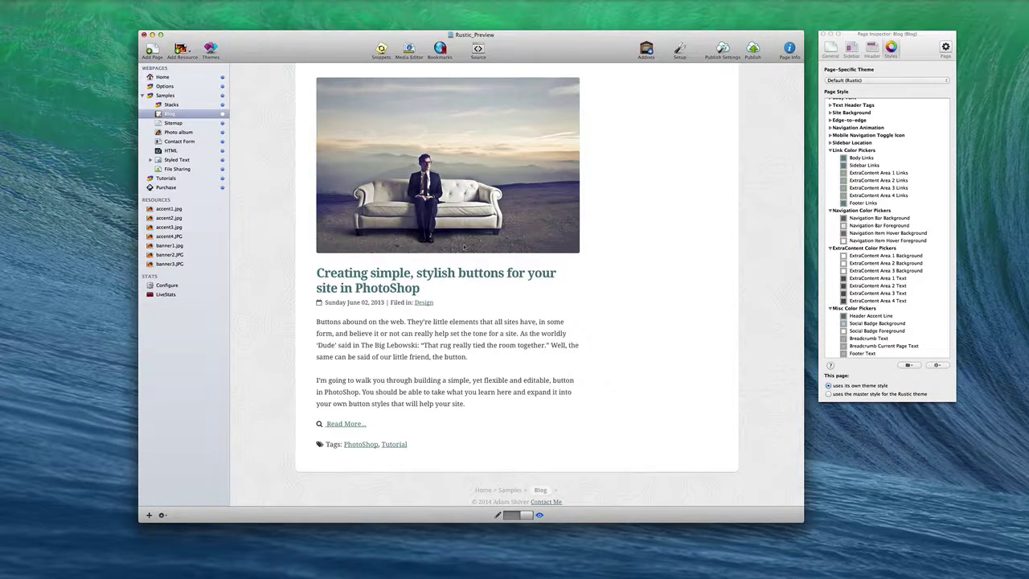
{"action": "scroll", "coordinate": [459, 291], "scroll_direction": "up", "scroll_amount": 10}
{"action": "scroll", "coordinate": [460, 291], "scroll_direction": "up", "scroll_amount": 10}
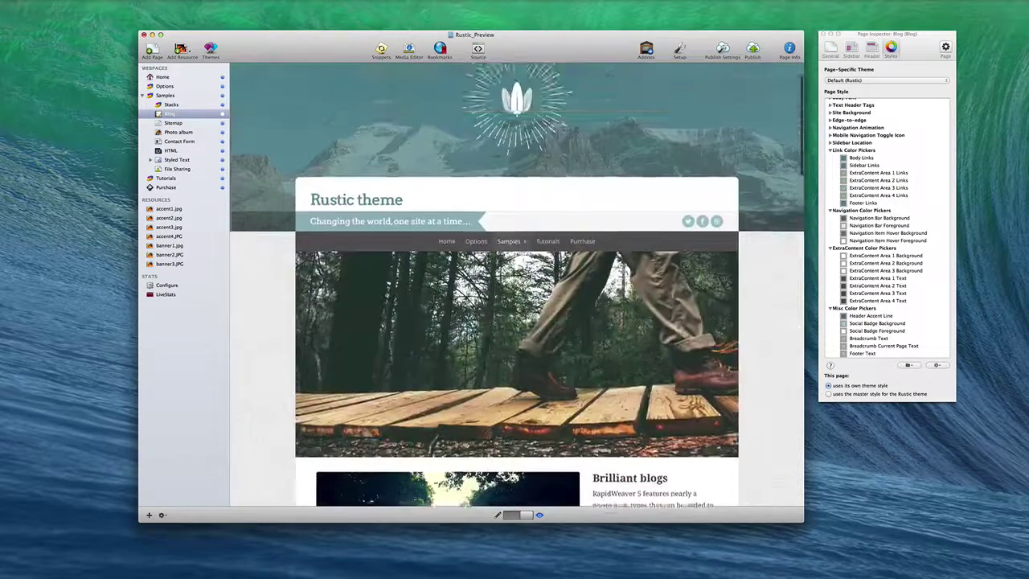
- Open the Photo album page and view the log-pile photo and next three in the lightbox
{"action": "left_click", "coordinate": [179, 132]}
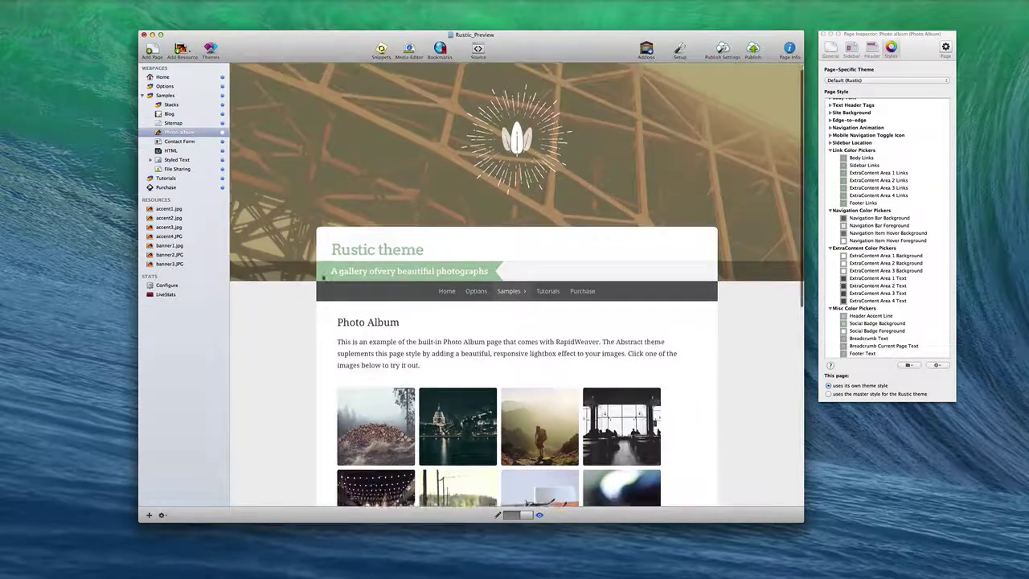
{"action": "scroll", "coordinate": [325, 277], "scroll_direction": "down", "scroll_amount": 5}
{"action": "left_click", "coordinate": [358, 298]}
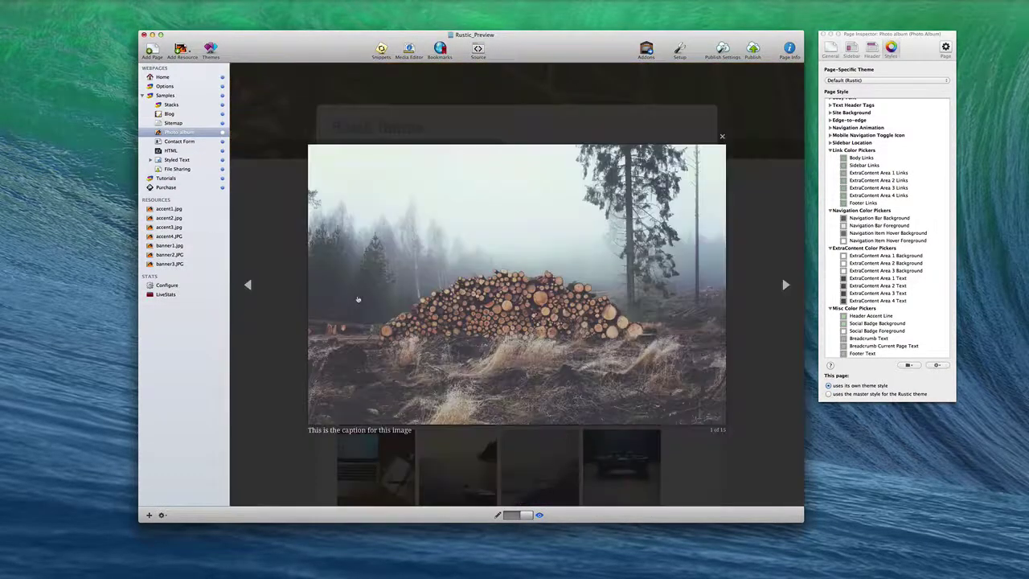
{"action": "left_click", "coordinate": [785, 285]}
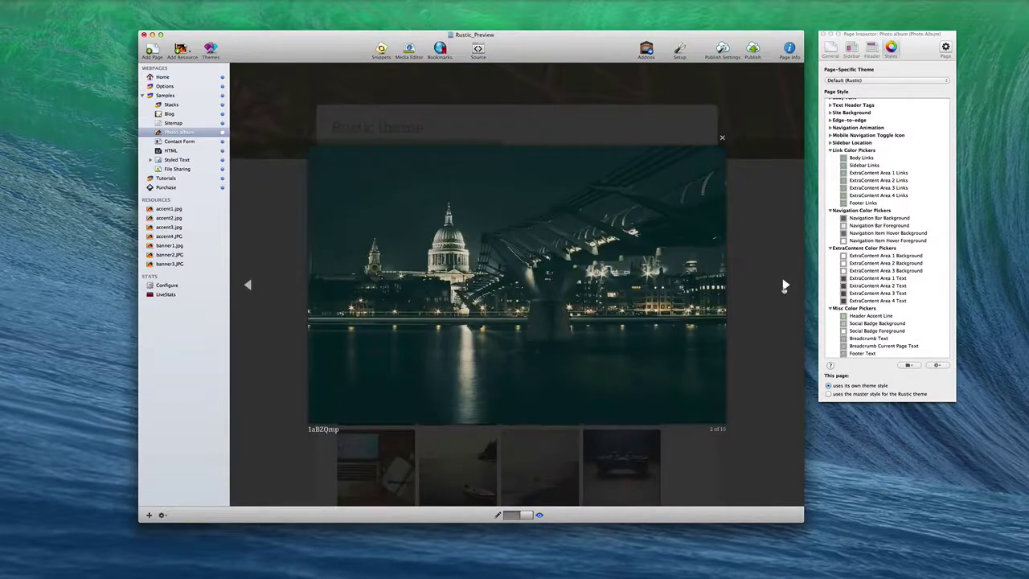
{"action": "left_click", "coordinate": [784, 286]}
{"action": "left_click", "coordinate": [785, 286]}
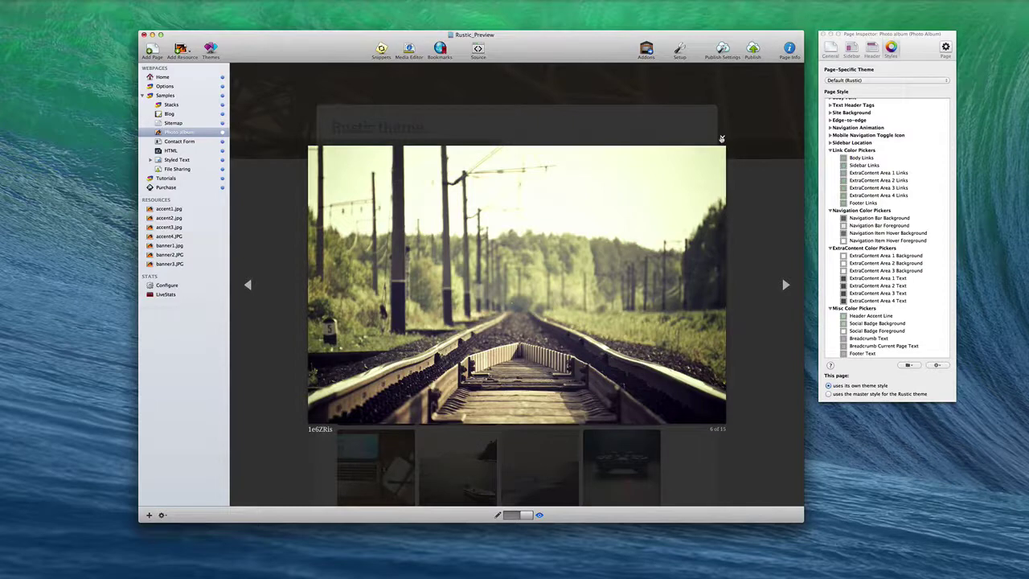
{"action": "left_click", "coordinate": [721, 139]}
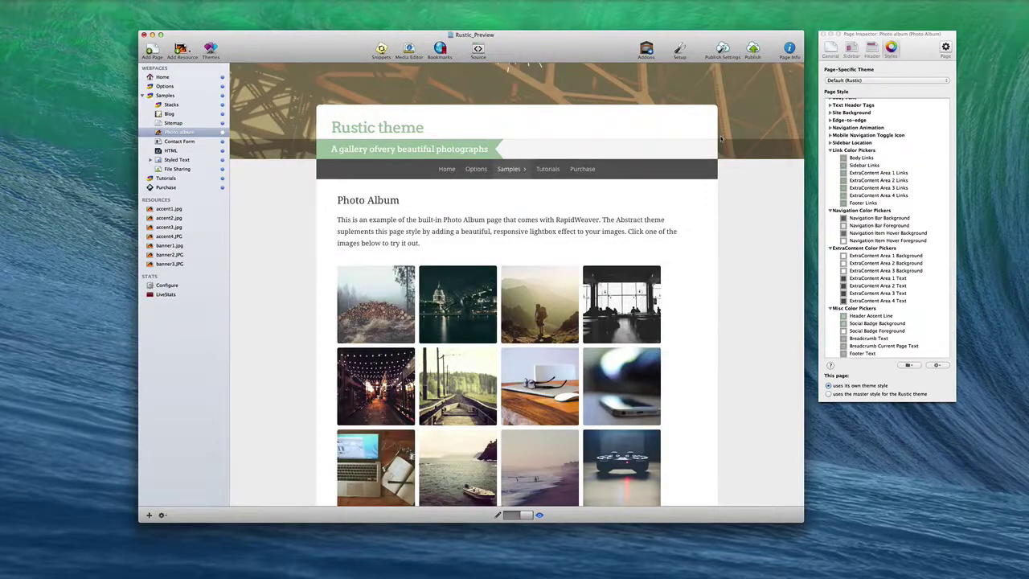
- Enlarge the laptop-and-glasses photo, resize the preview, and close the lightbox
{"action": "left_click", "coordinate": [548, 385]}
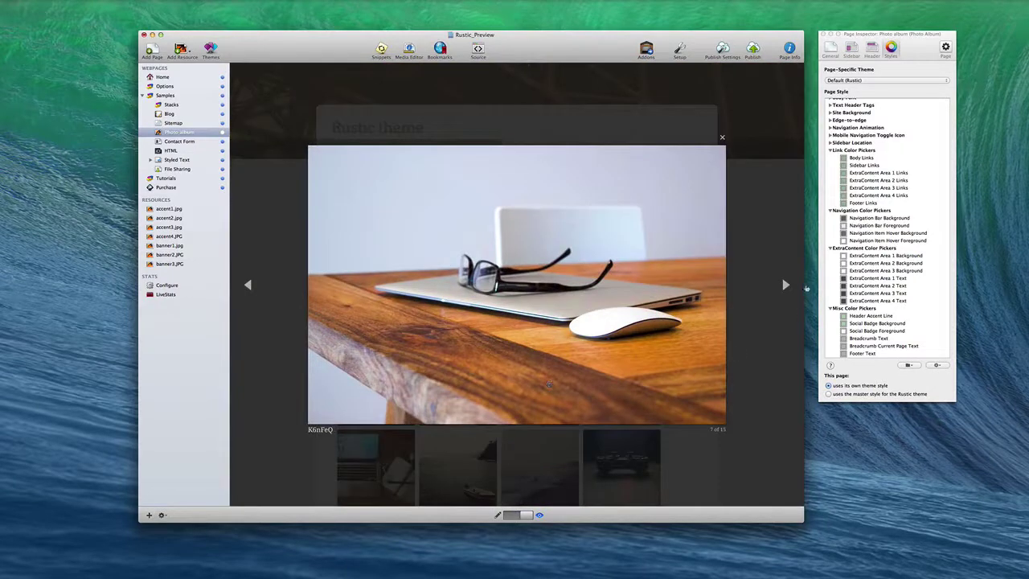
{"action": "mouse_move", "coordinate": [804, 270]}
{"action": "left_mouse_down"}
{"action": "mouse_move", "coordinate": [629, 269]}
{"action": "mouse_move", "coordinate": [804, 275]}
{"action": "left_mouse_up"}
{"action": "left_click", "coordinate": [721, 138]}
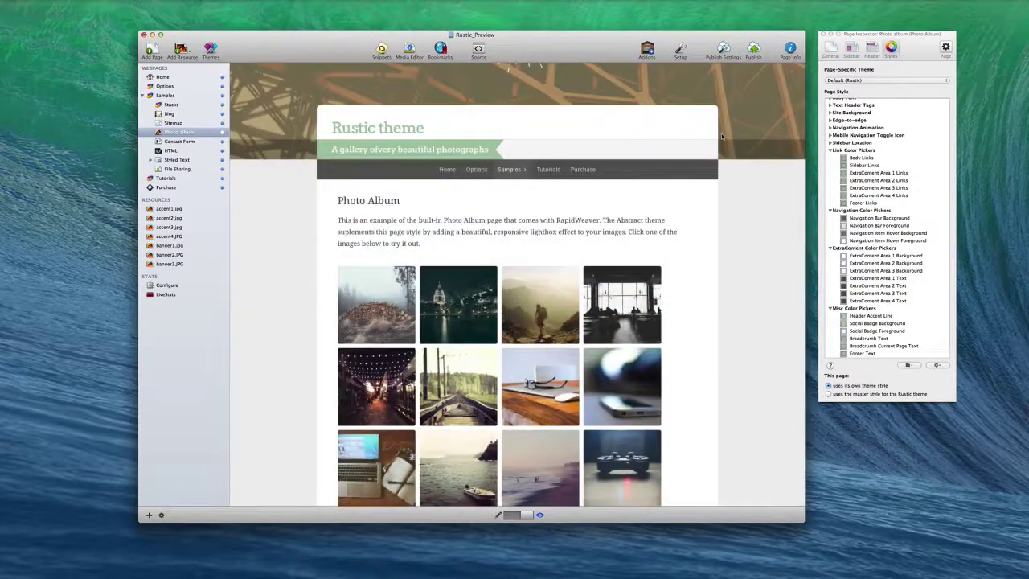